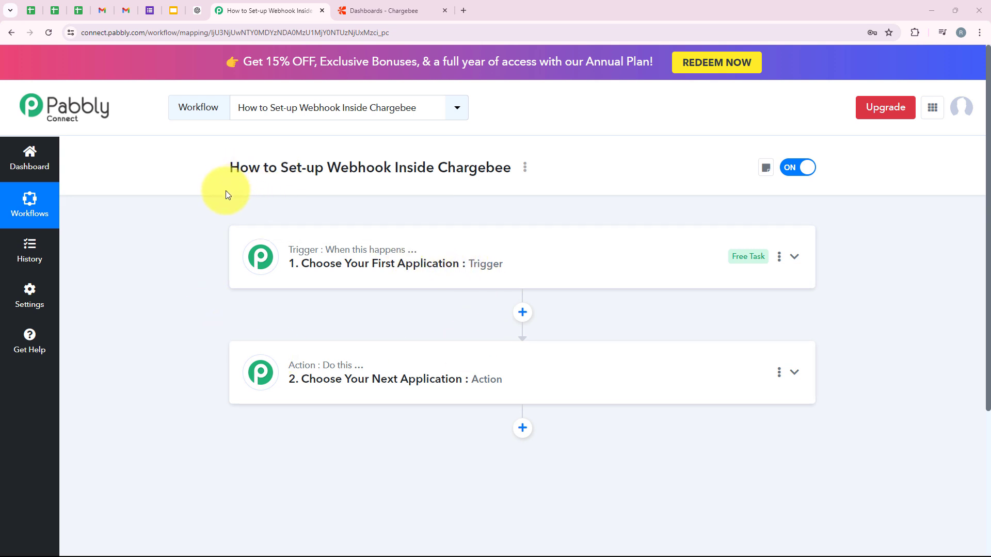
left_click_drag(215, 166, 513, 172)
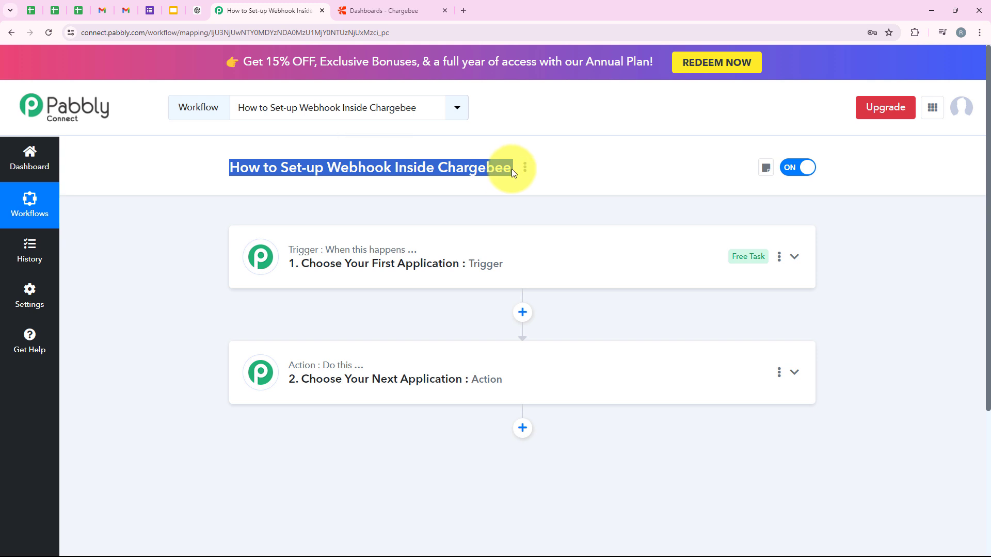
left_click(413, 6)
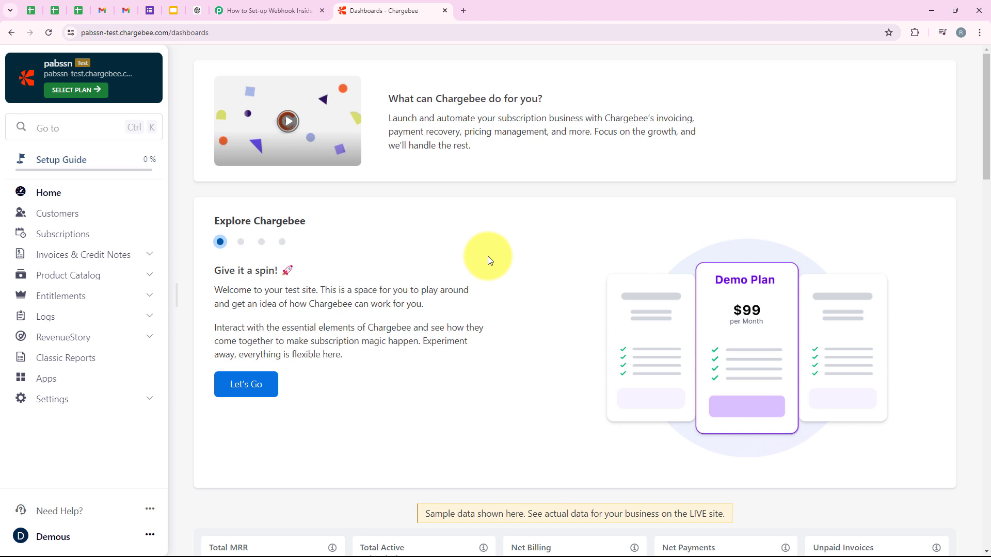
left_click(283, 7)
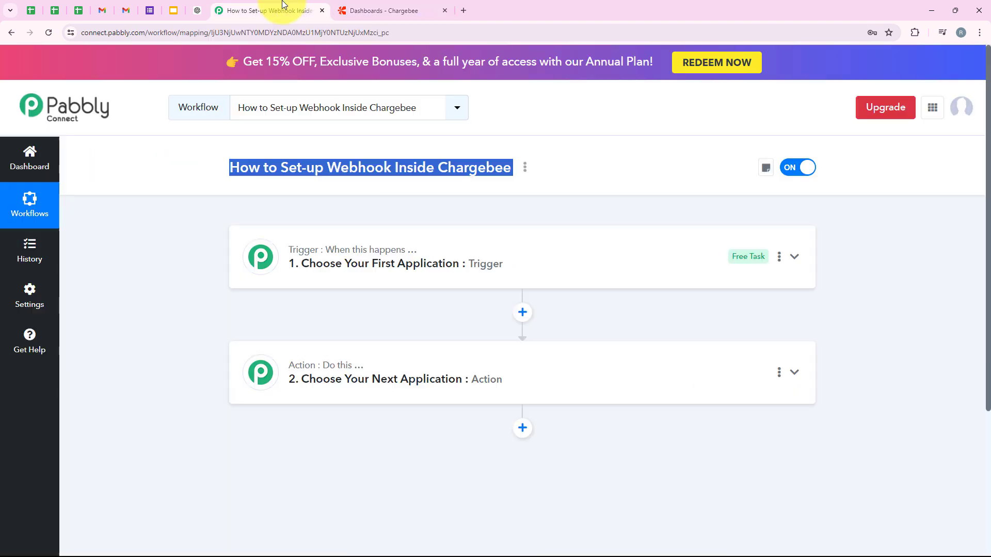
left_click(105, 304)
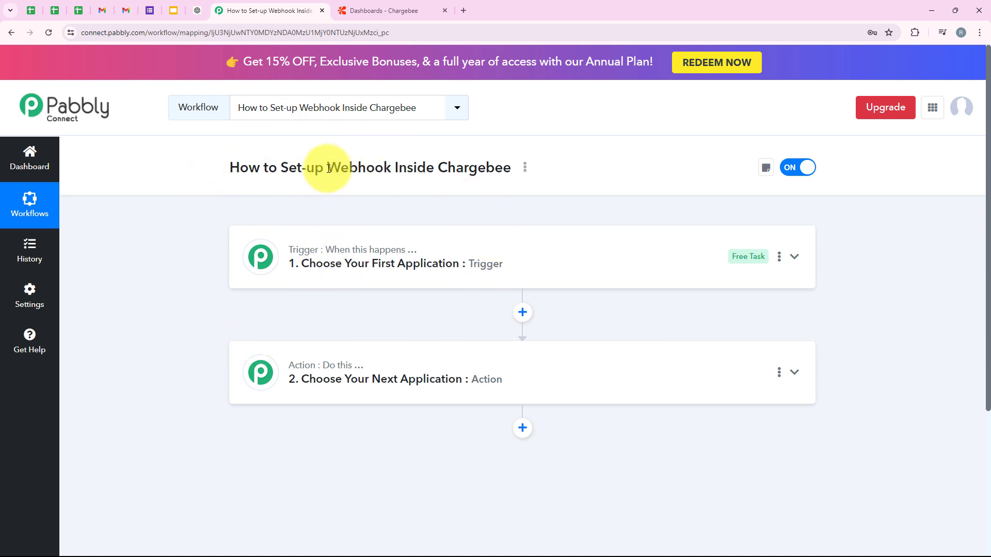
left_click_drag(327, 169, 394, 166)
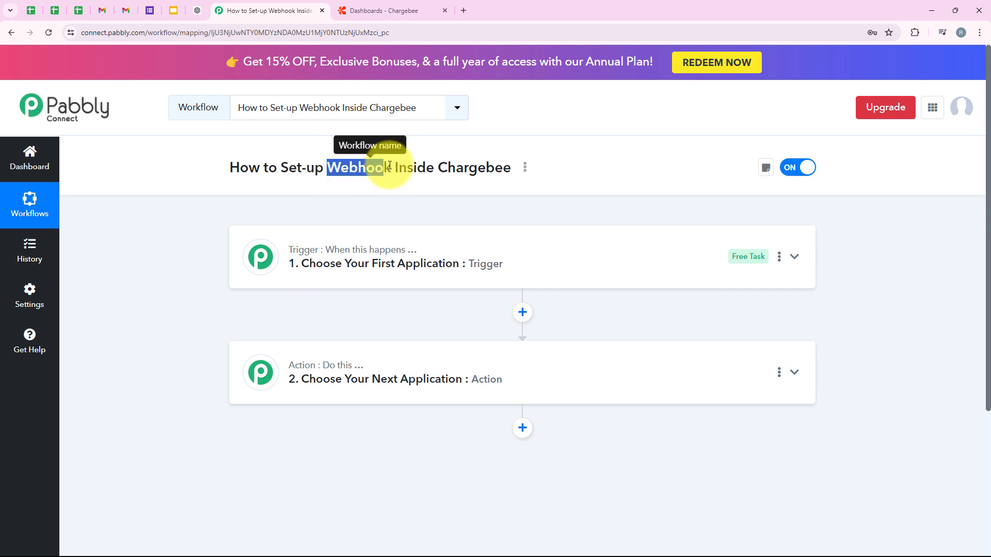
left_click(367, 208)
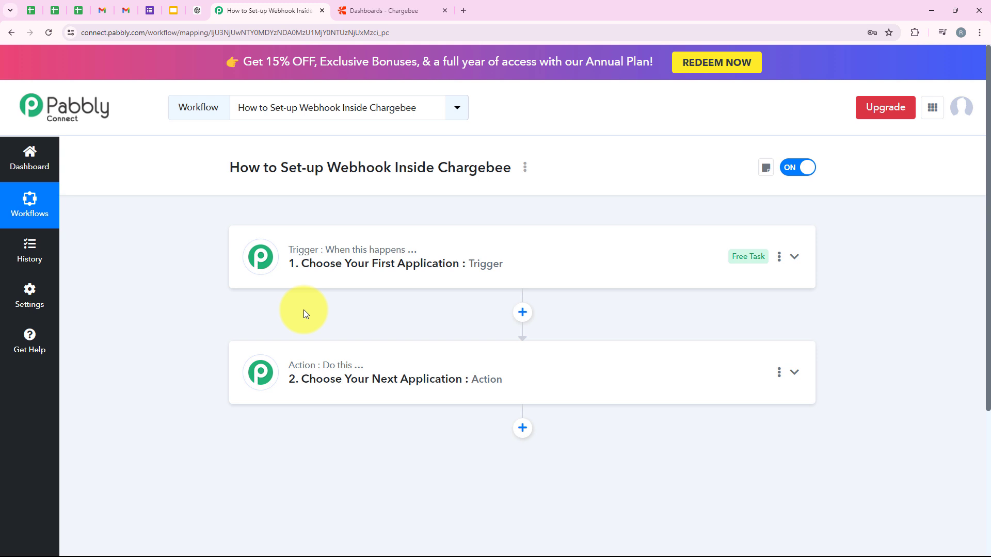
mouse_move(311, 249)
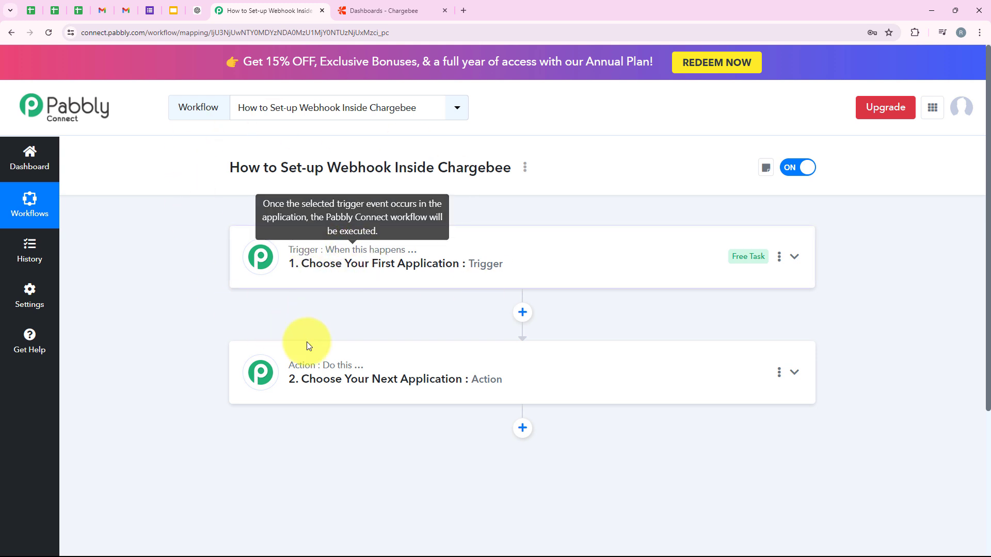
mouse_move(299, 368)
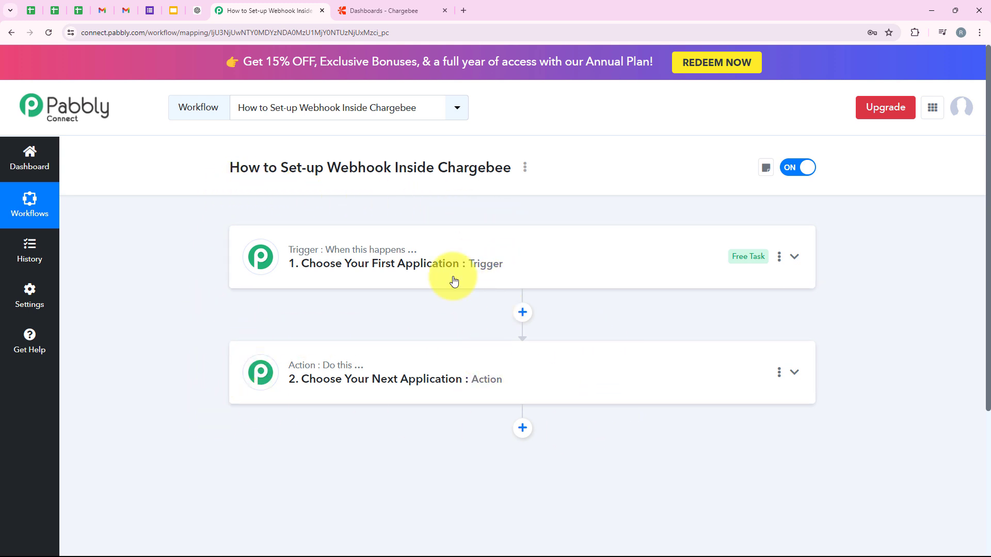
- Choose Chargebee as the trigger application for the workflow's first step
left_click(370, 276)
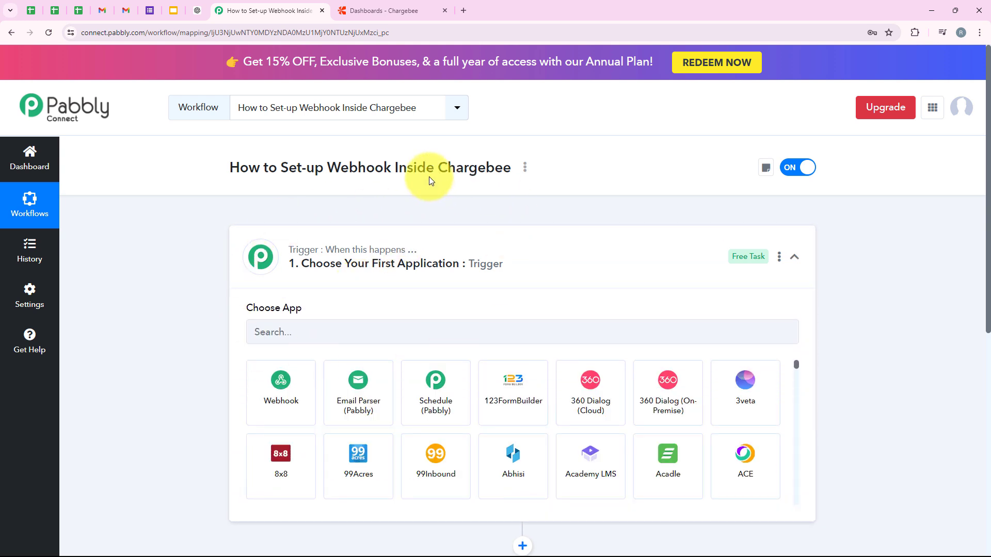
left_click(278, 333)
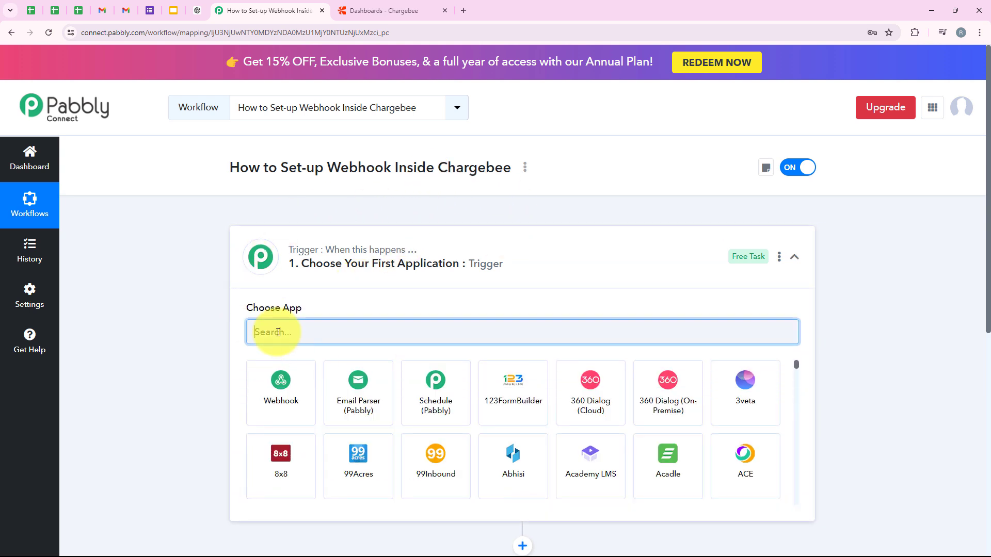
type("Ch")
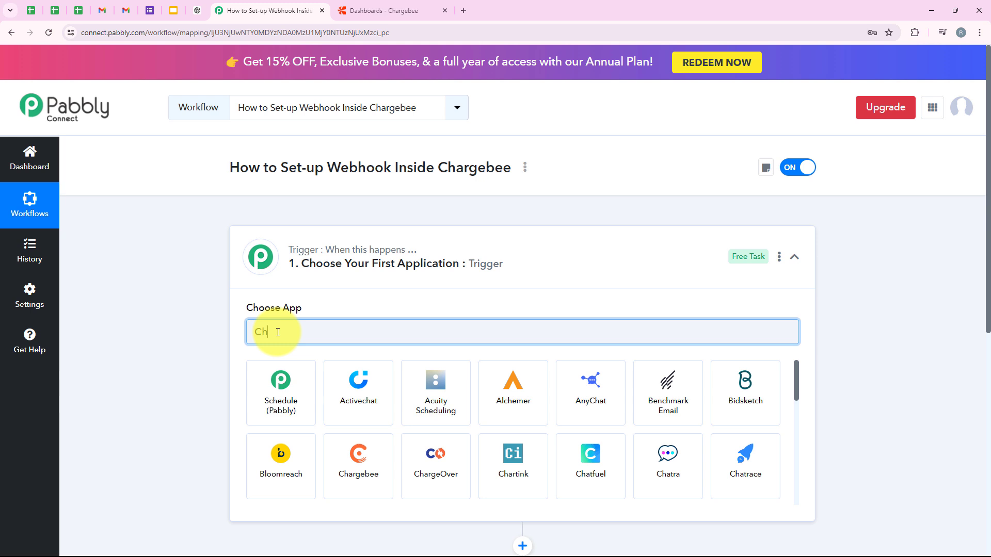
type("arge")
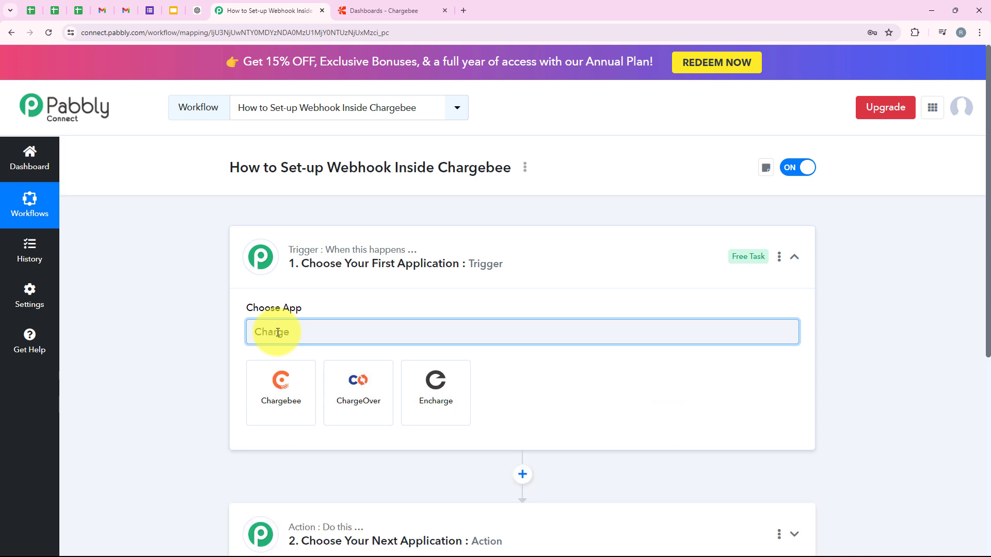
type("bee")
left_click(280, 393)
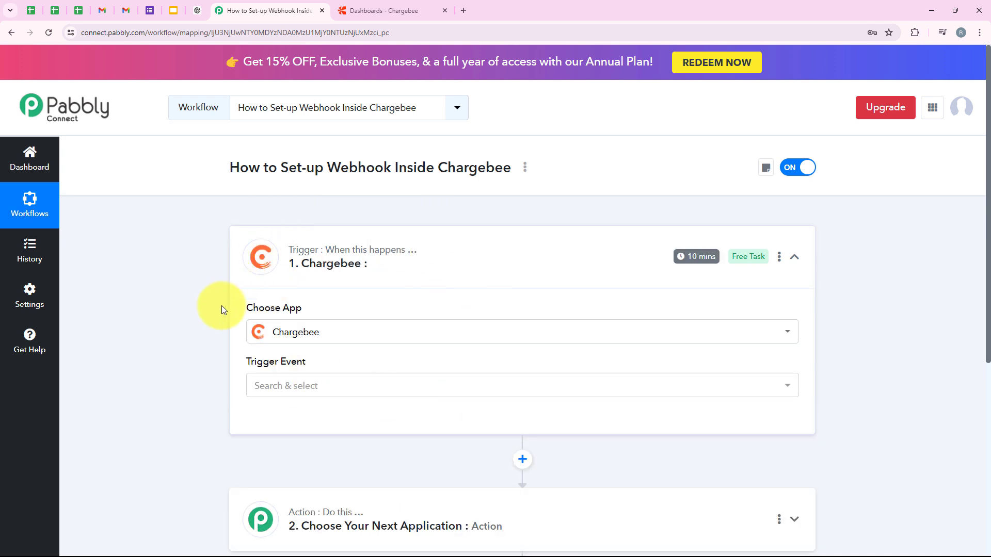
- Look through the available Chargebee trigger events and set the trigger event to New Subscription
left_click_drag(248, 363, 329, 366)
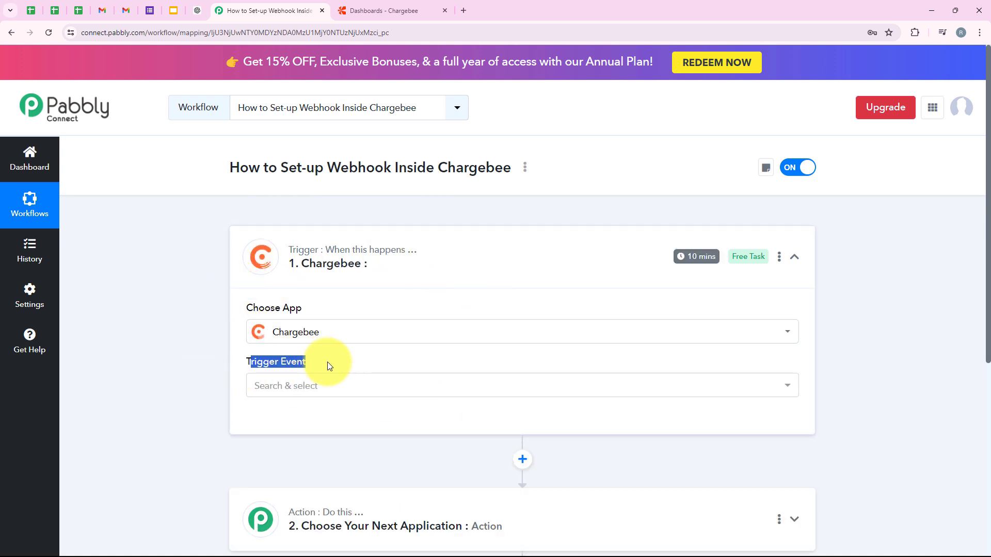
left_click(296, 393)
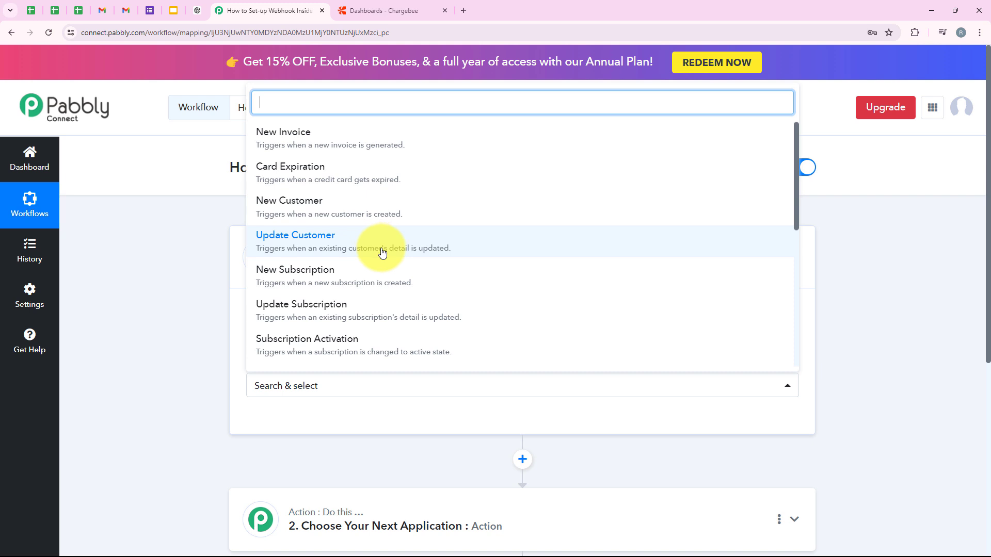
scroll(351, 248, "down", 1)
scroll(472, 274, "up", 1)
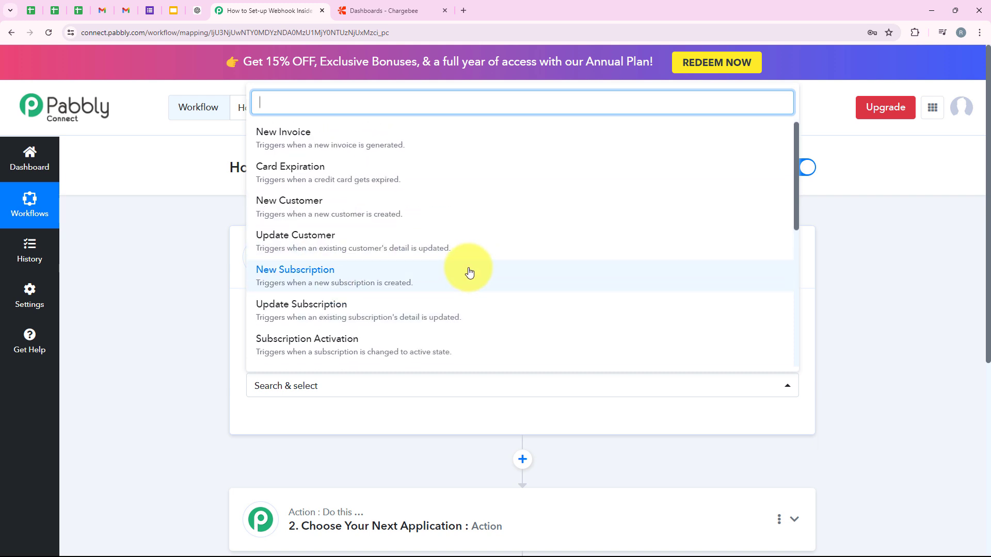
scroll(423, 253, "down", 5)
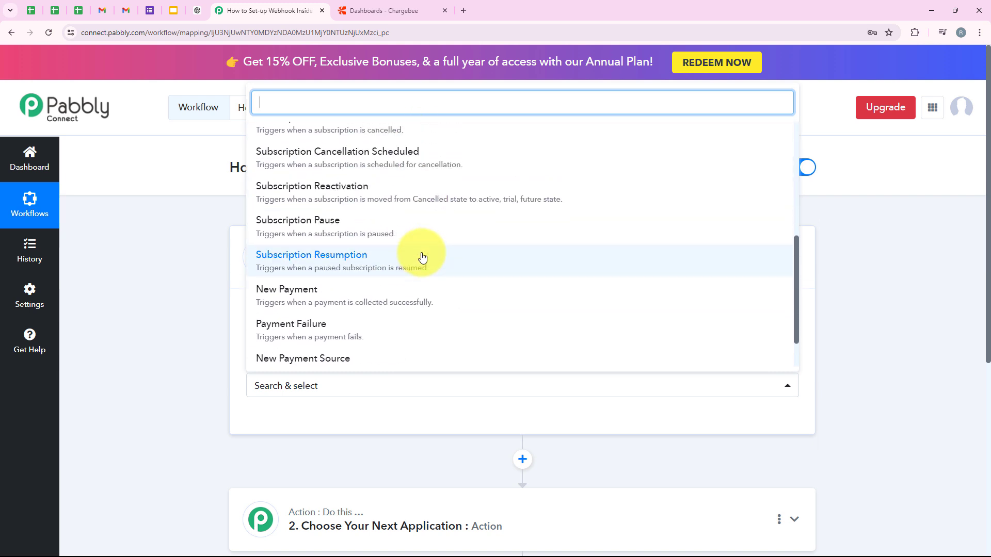
scroll(421, 258, "down", 1)
scroll(391, 323, "up", 6)
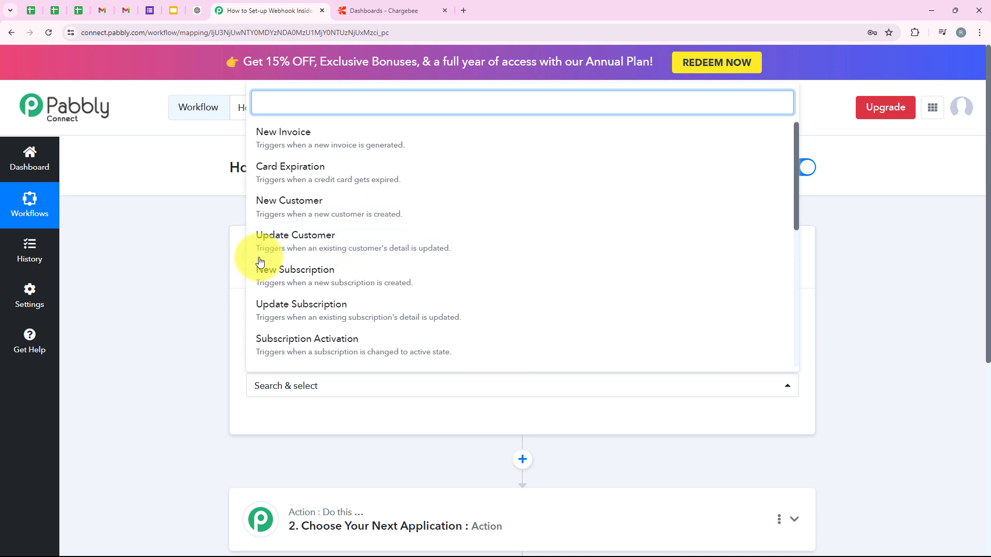
scroll(264, 255, "down", 1)
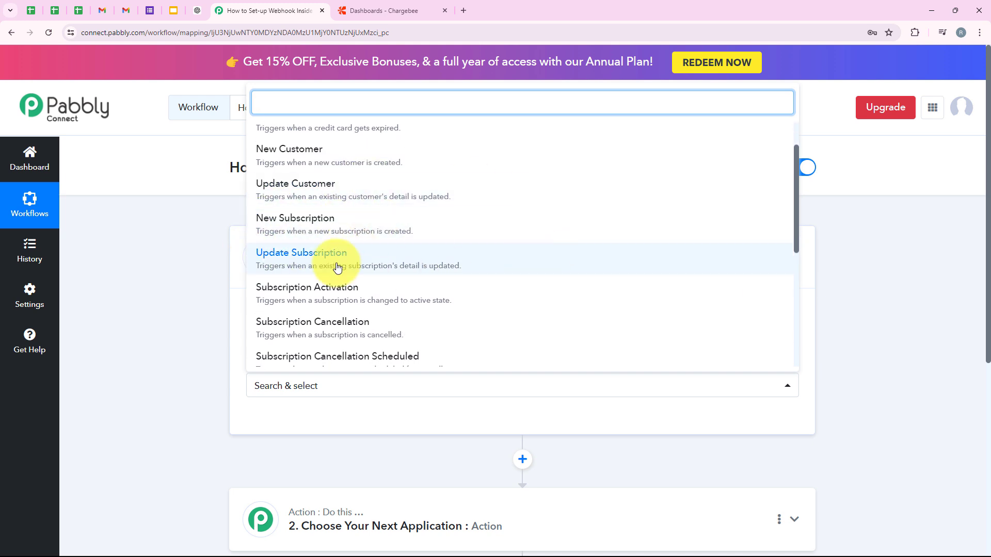
scroll(284, 160, "up", 1)
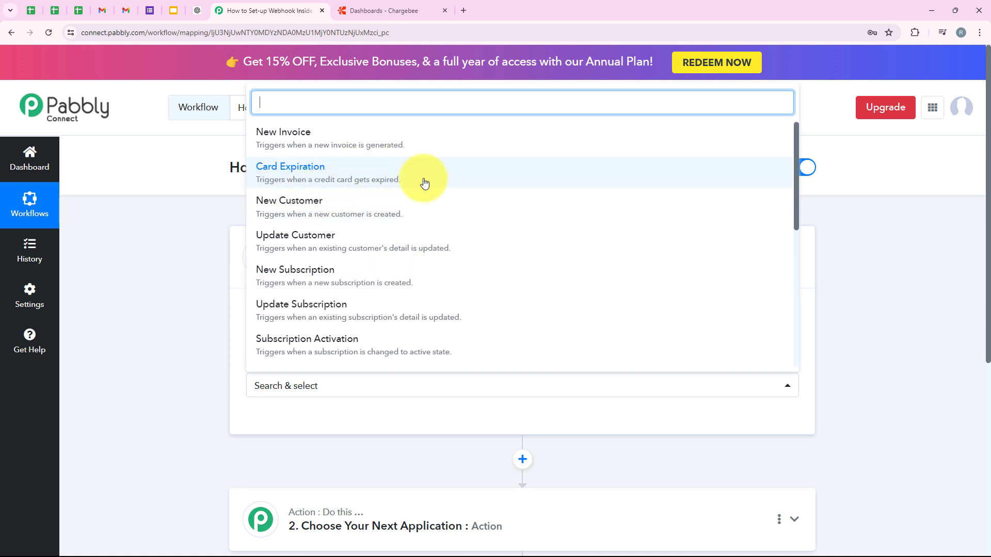
scroll(420, 178, "down", 6)
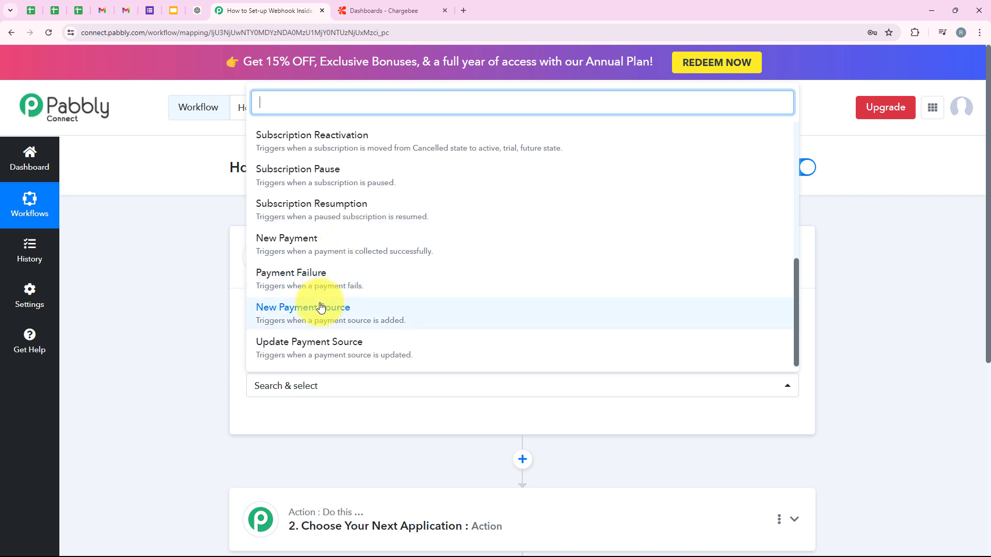
scroll(361, 310, "up", 5)
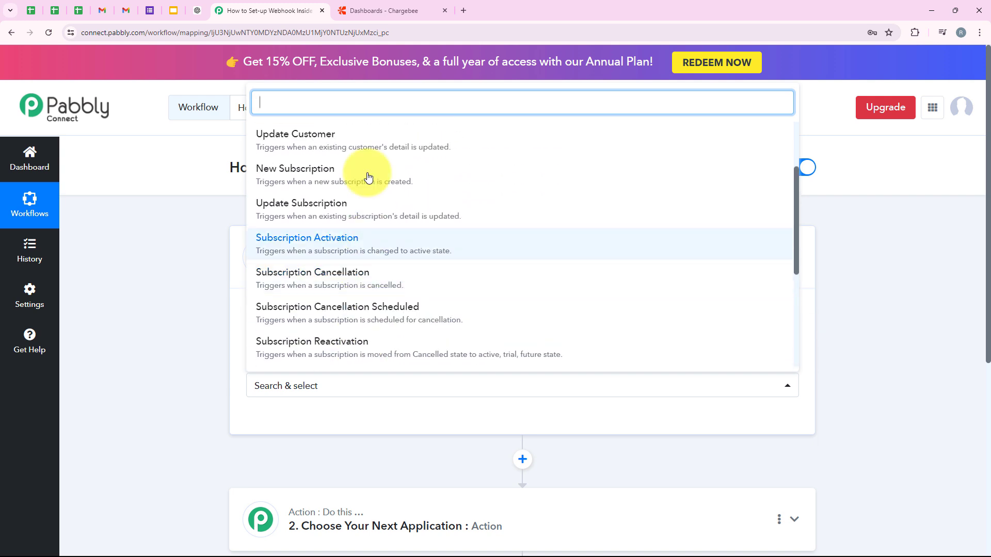
scroll(442, 207, "down", 5)
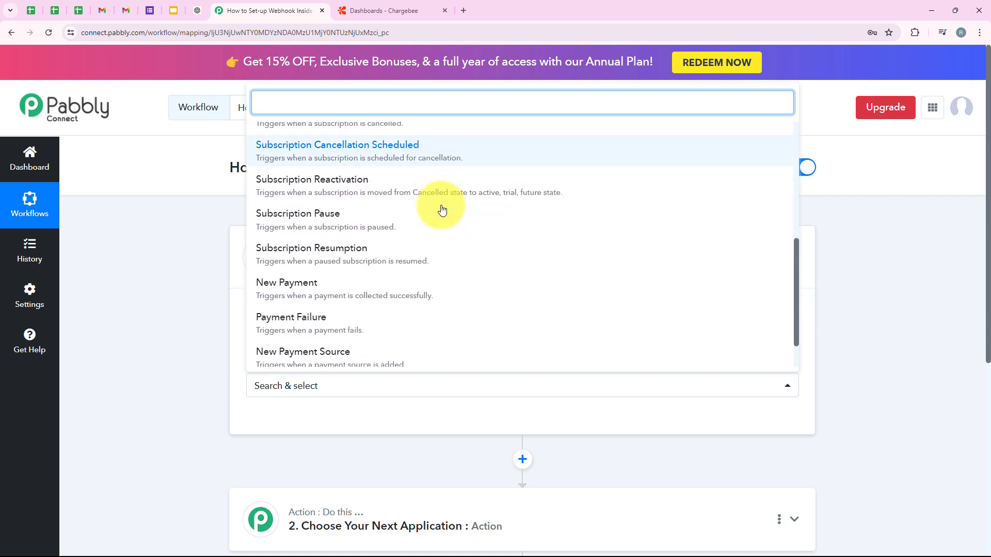
scroll(385, 349, "up", 5)
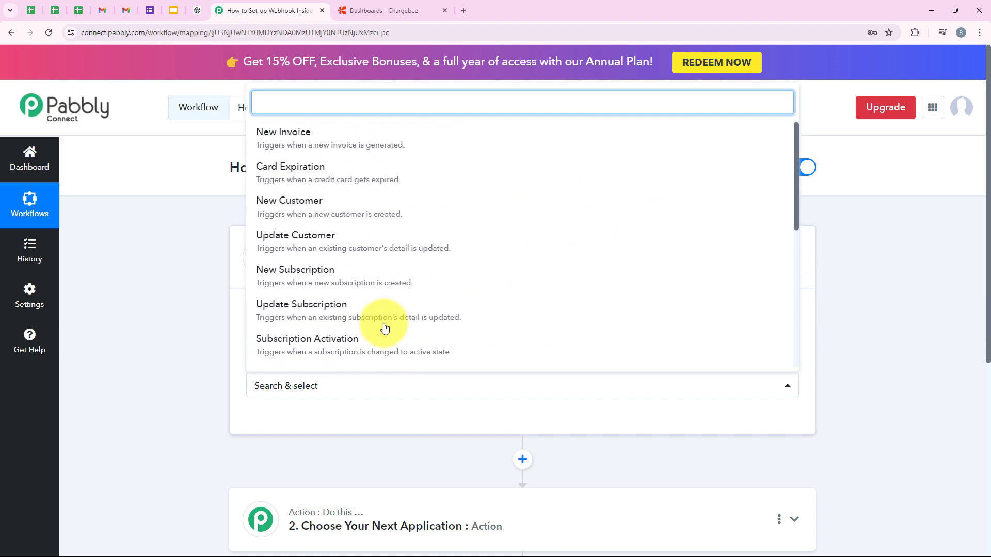
left_click(307, 277)
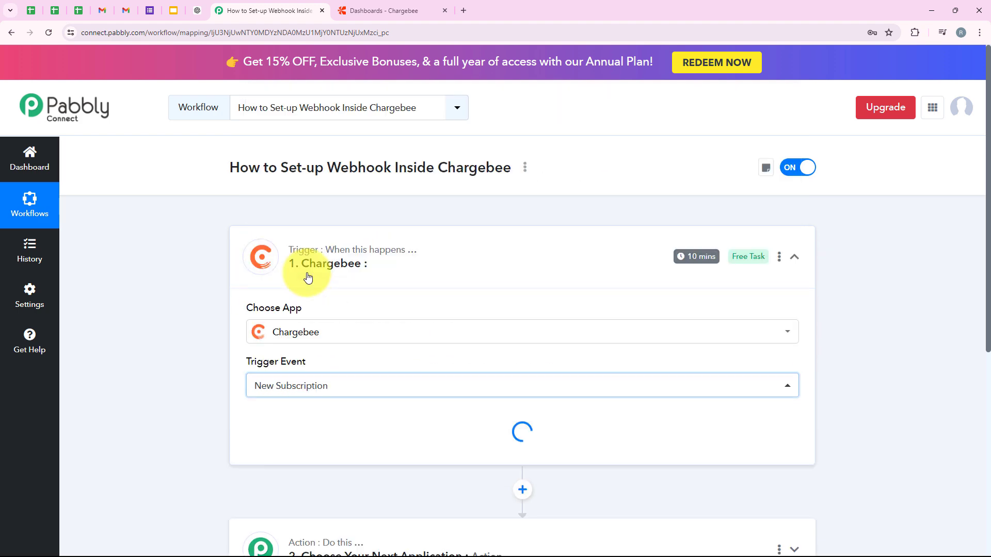
- Copy the webhook URL generated for the Chargebee New Subscription trigger
scroll(320, 250, "down", 1)
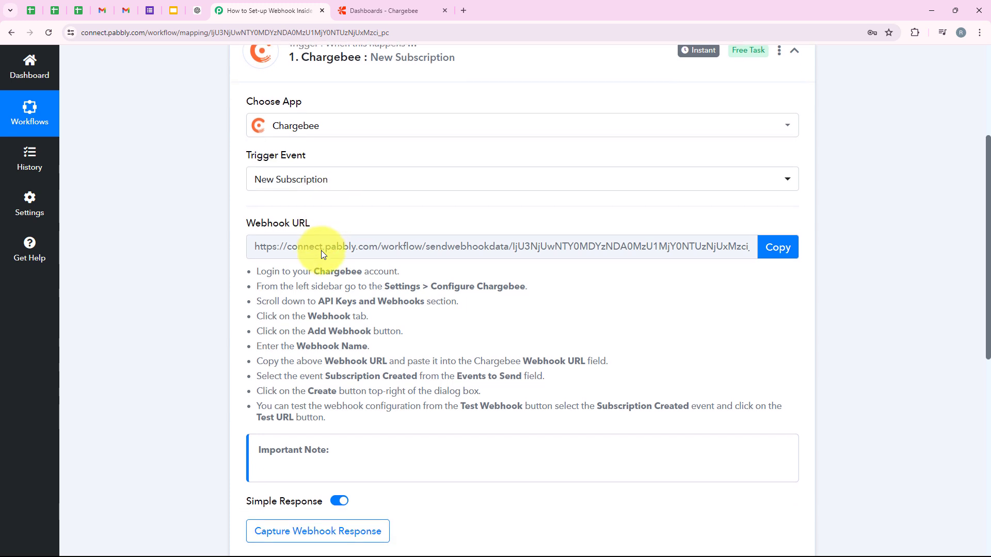
left_click_drag(247, 224, 312, 224)
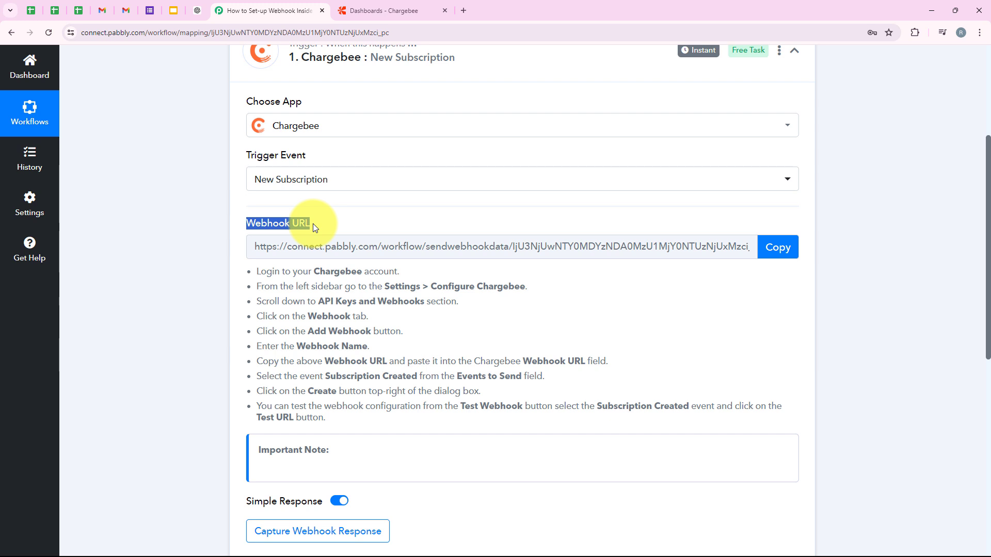
left_click_drag(314, 271, 359, 272)
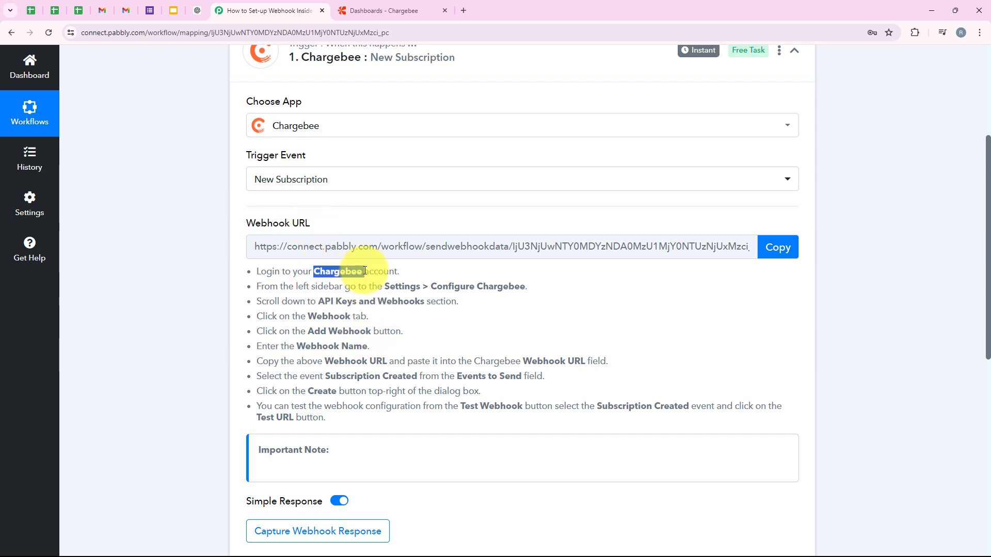
left_click(778, 248)
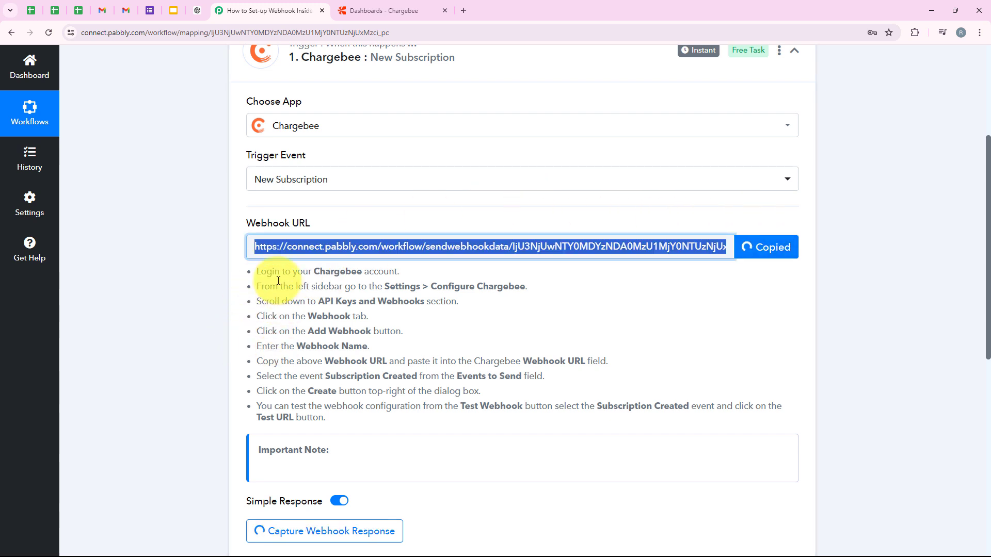
left_click_drag(254, 271, 338, 415)
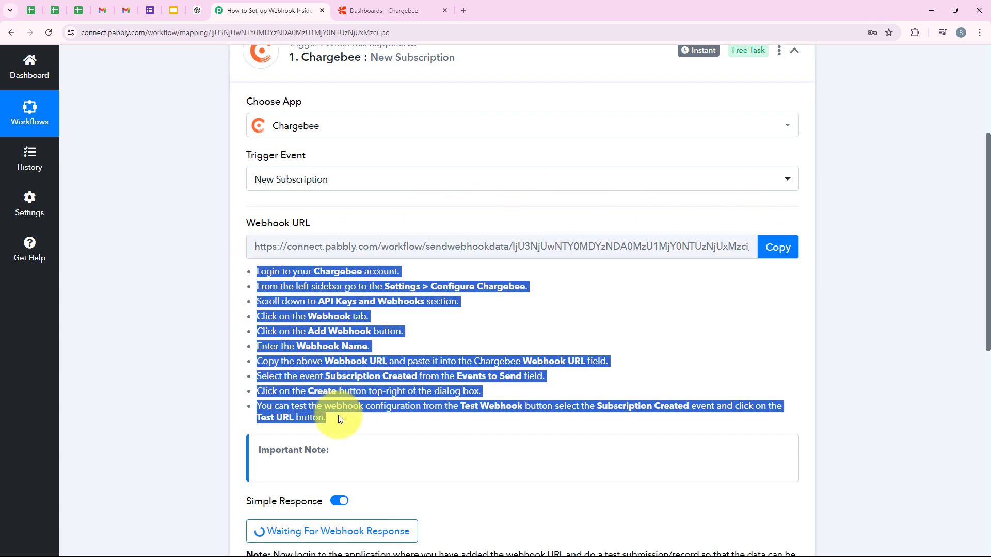
left_click(340, 395)
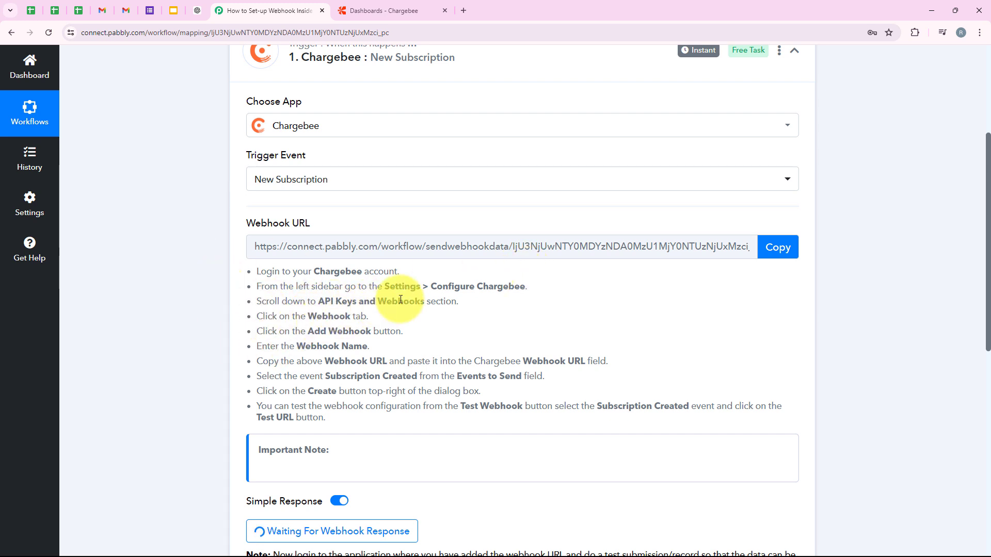
left_click_drag(479, 305, 243, 272)
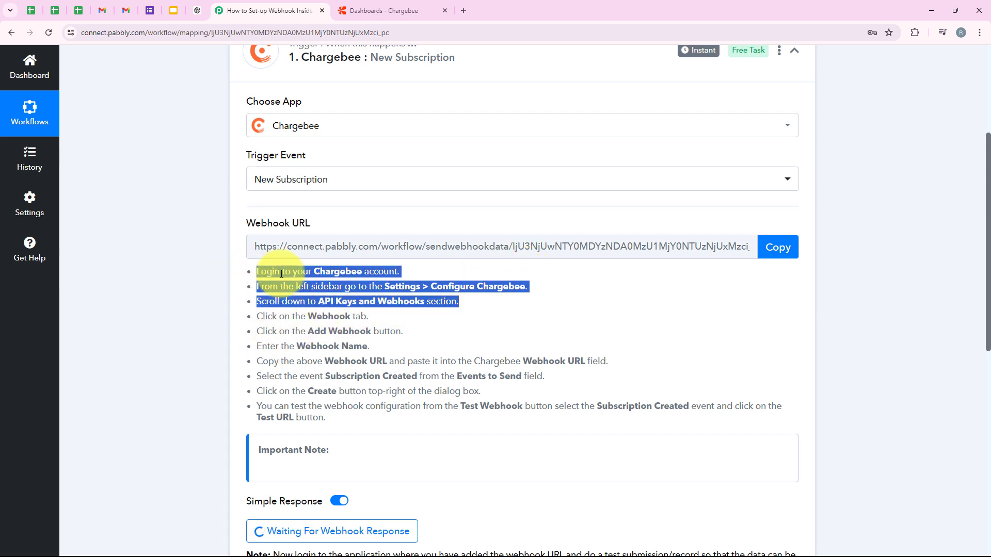
left_click(476, 295)
- Switch to Chargebee and open the Webhooks settings under Configure Chargebee
left_click(424, 6)
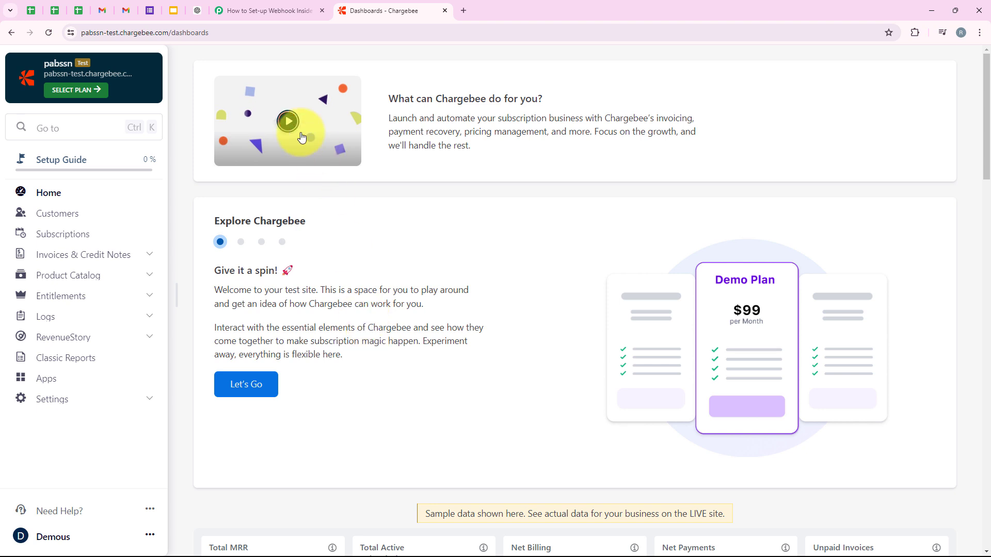
left_click(89, 405)
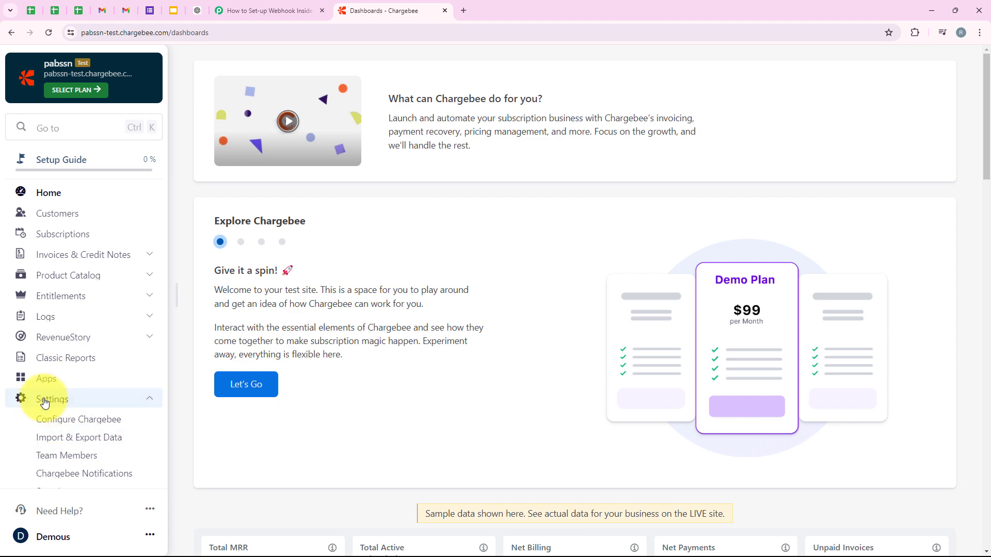
scroll(103, 382, "down", 1)
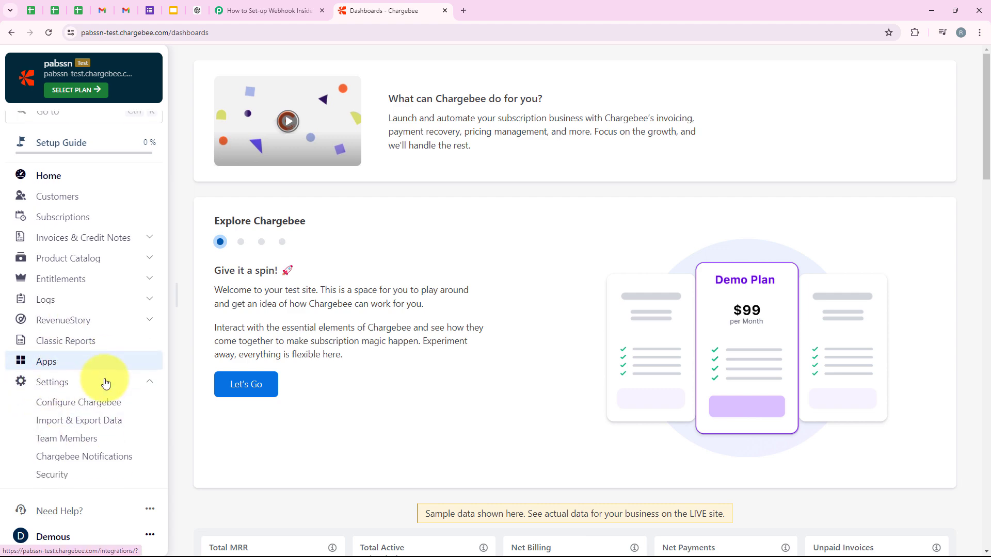
left_click(72, 407)
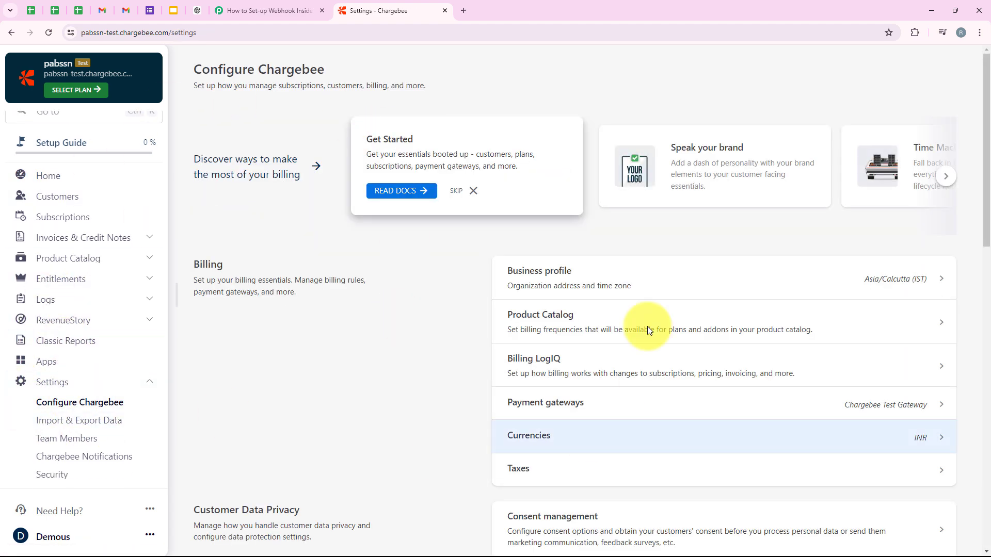
scroll(615, 261, "down", 8)
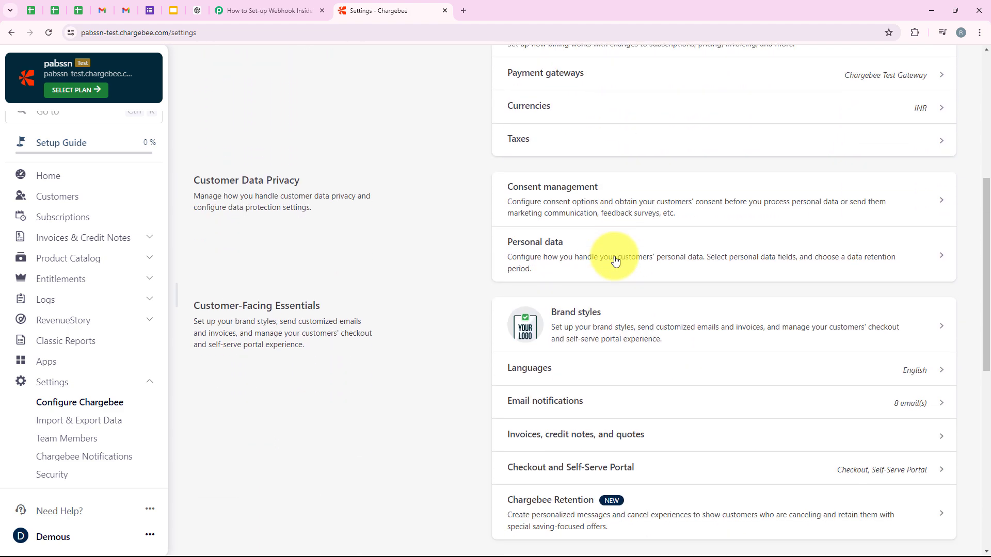
scroll(615, 260, "down", 5)
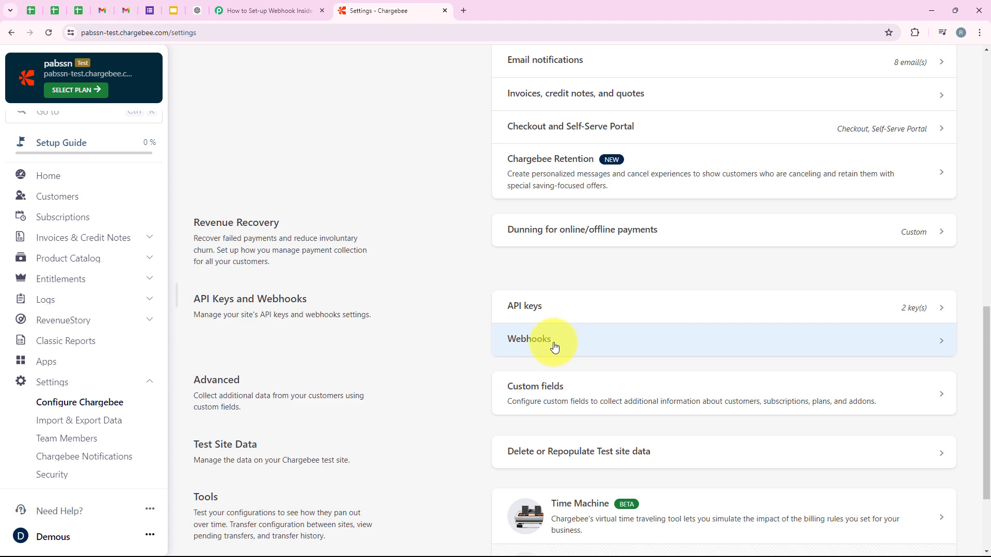
left_click(554, 347)
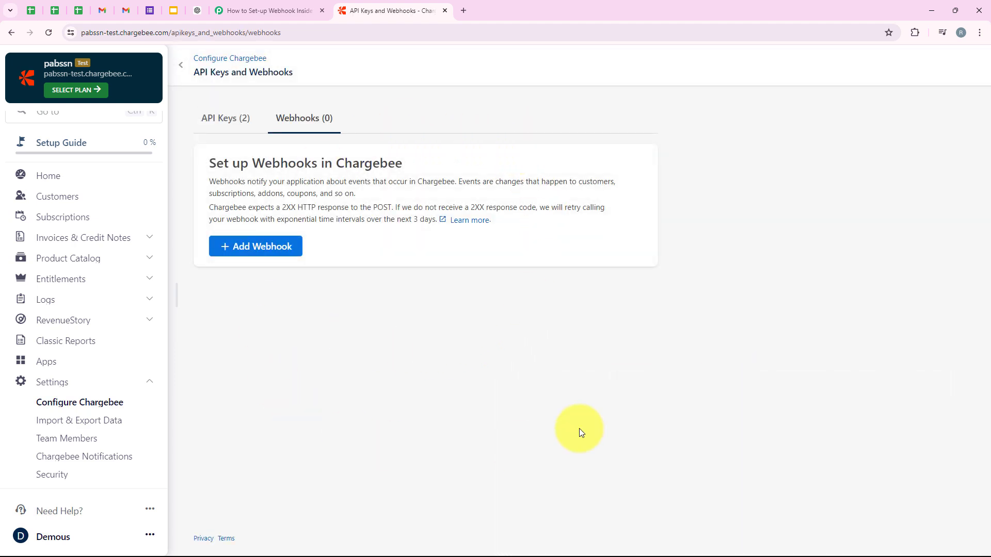
- Start adding a new webhook in Chargebee
left_click_drag(210, 163, 402, 164)
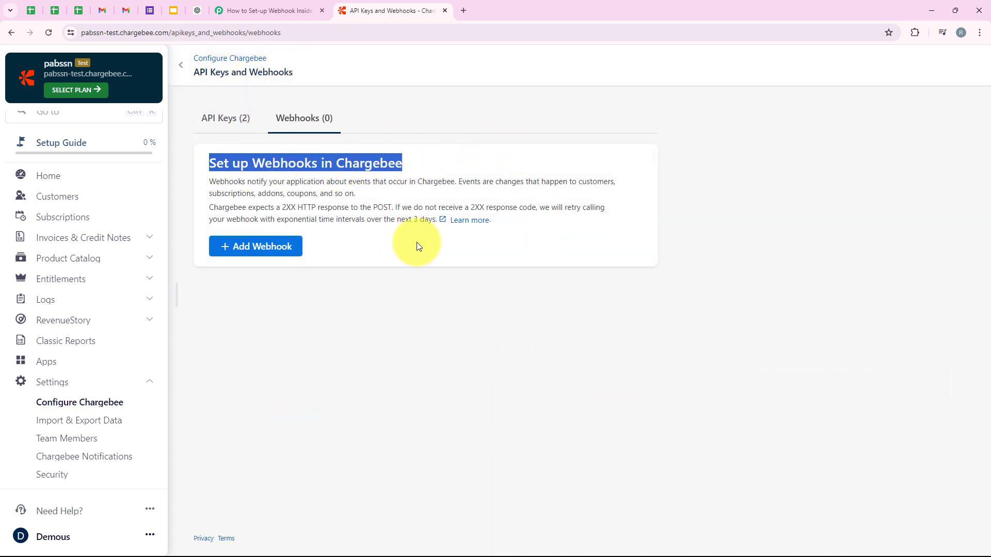
left_click(408, 325)
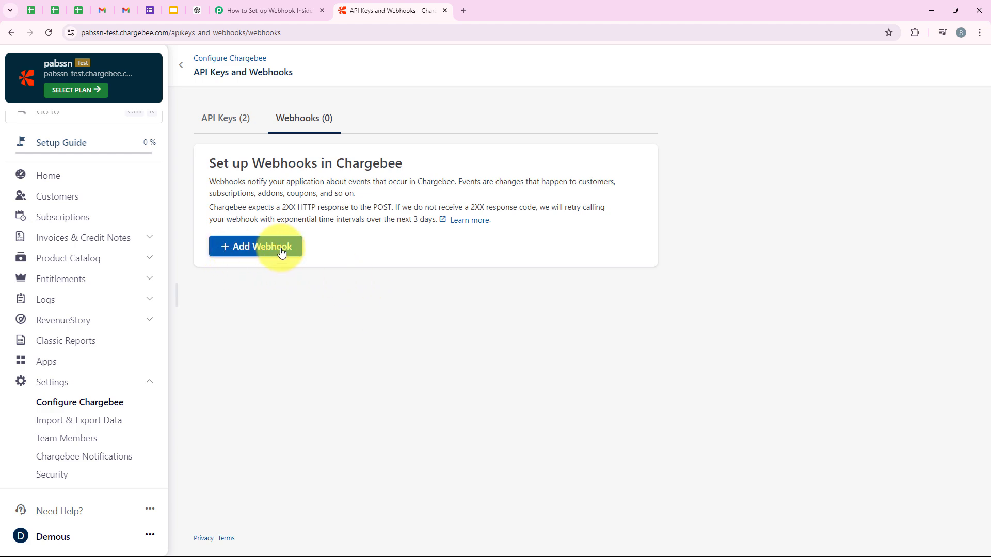
left_click(254, 248)
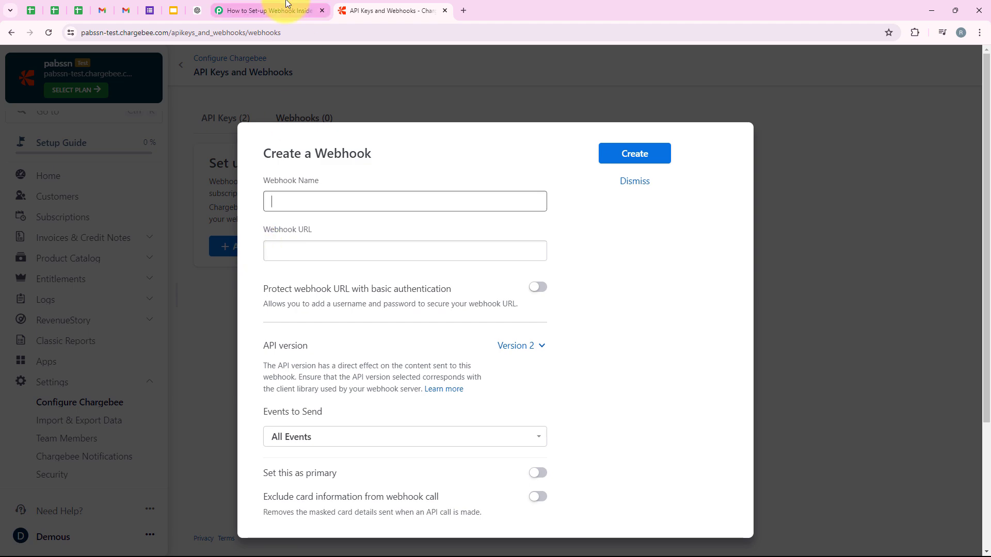
- Consult the setup instructions in Pabbly Connect, and in Chargebee name the webhook Test and paste the copied webhook URL
left_click(286, 7)
scroll(265, 362, "down", 2)
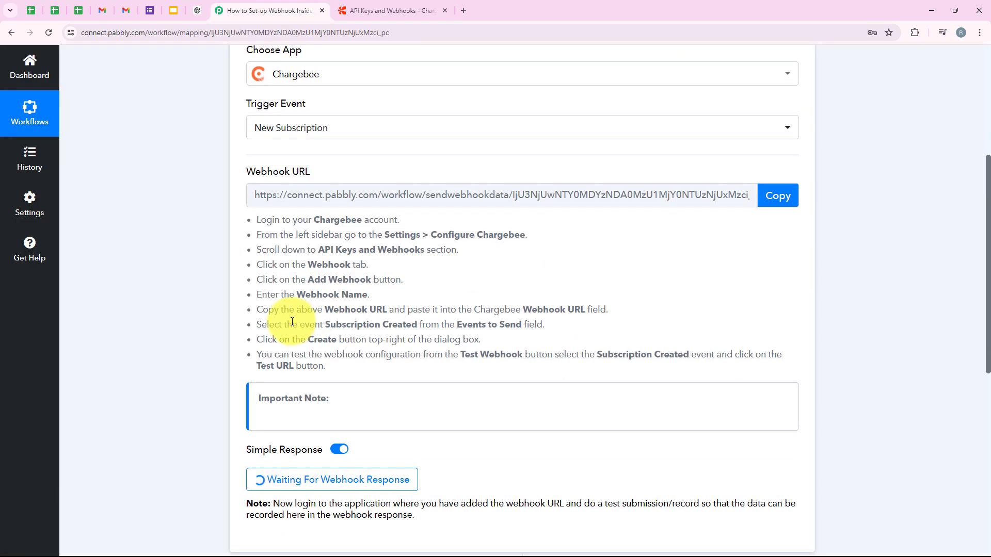
left_click_drag(258, 285, 414, 280)
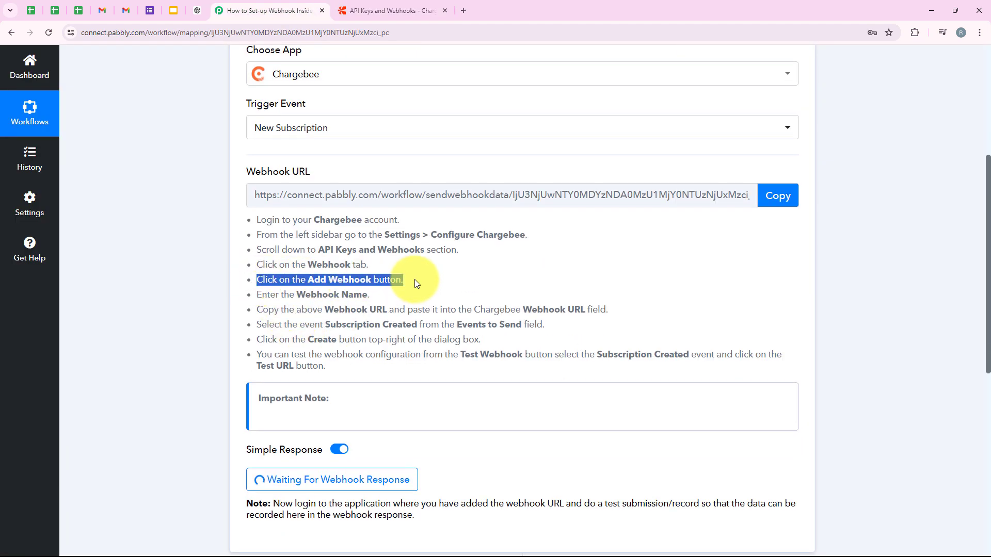
left_click(414, 280)
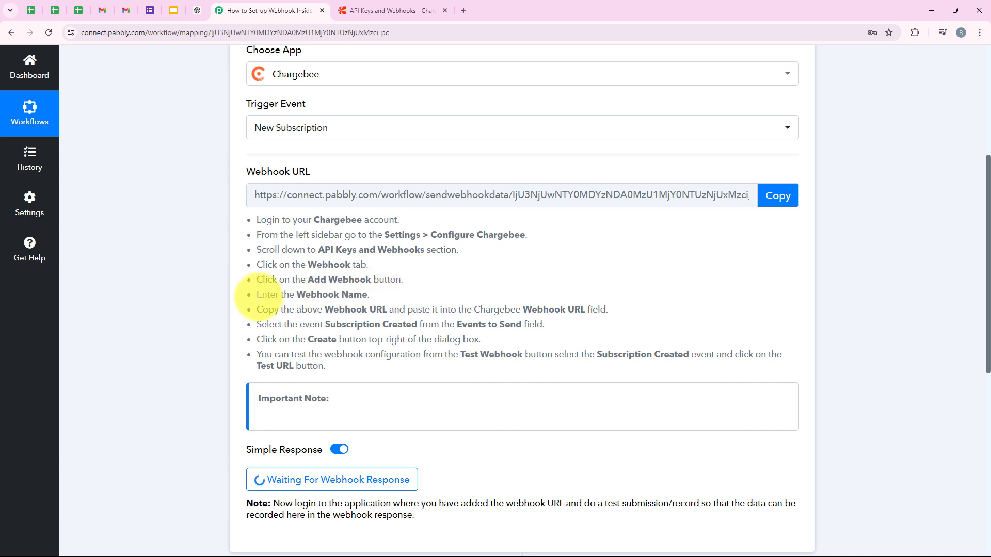
left_click_drag(260, 297, 381, 289)
left_click(382, 286)
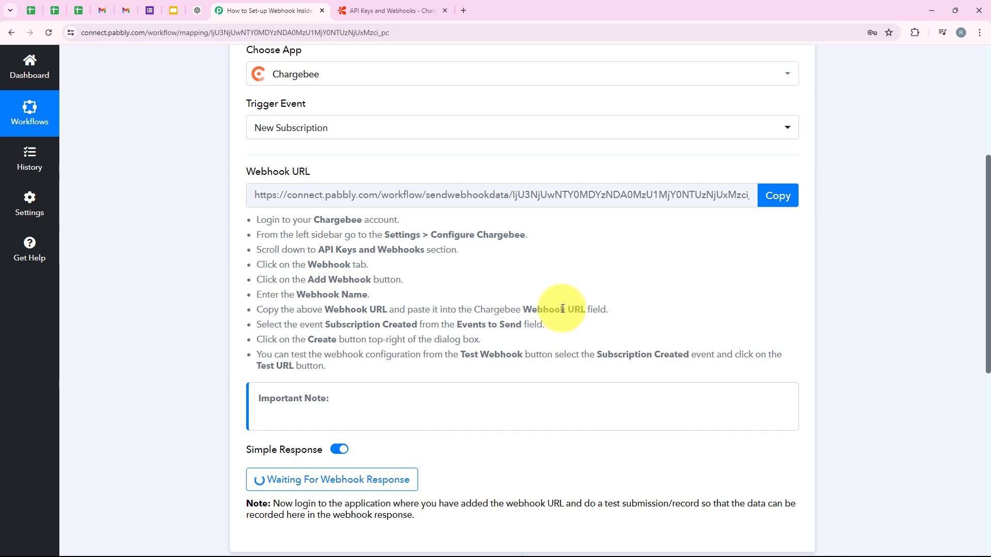
left_click(361, 9)
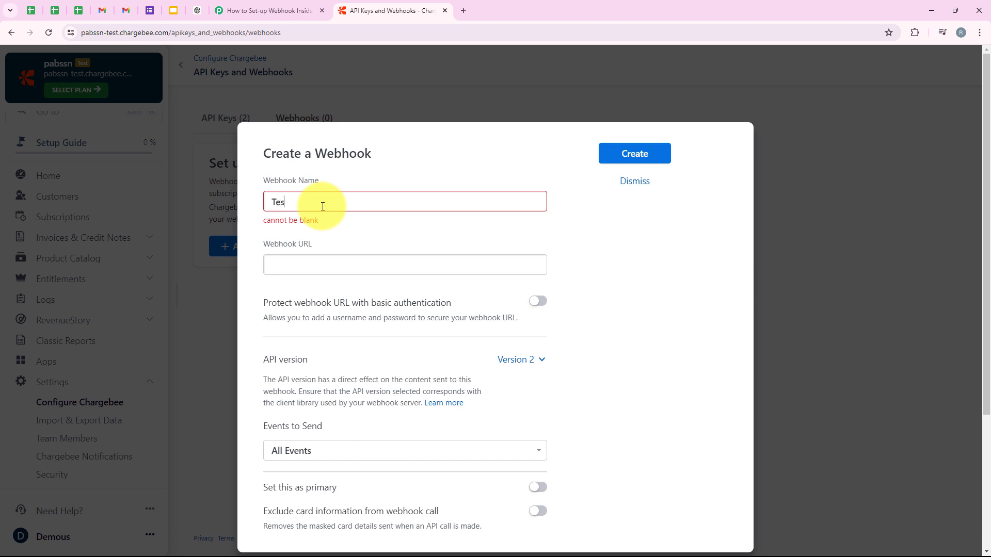
left_click(321, 264)
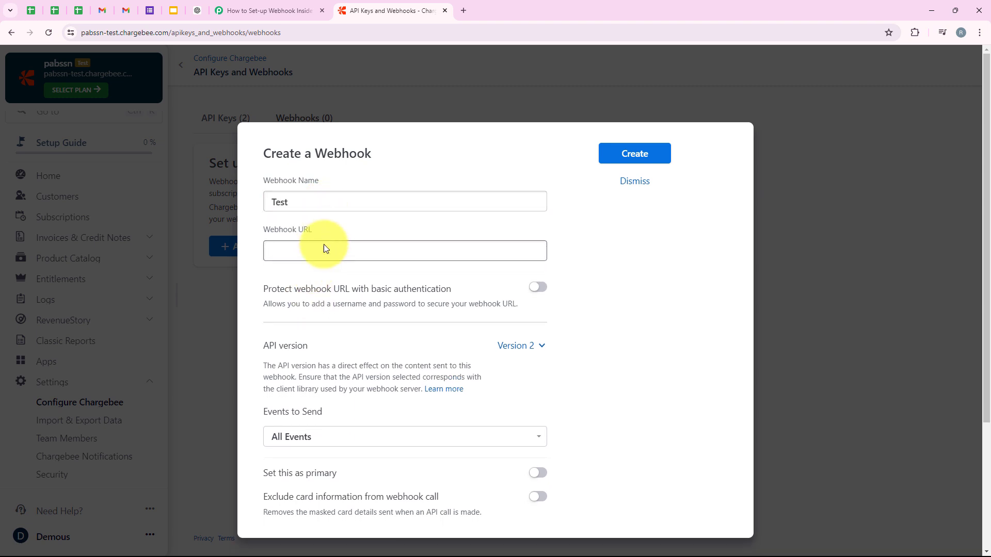
right_click(317, 254)
left_click(356, 354)
left_click(417, 219)
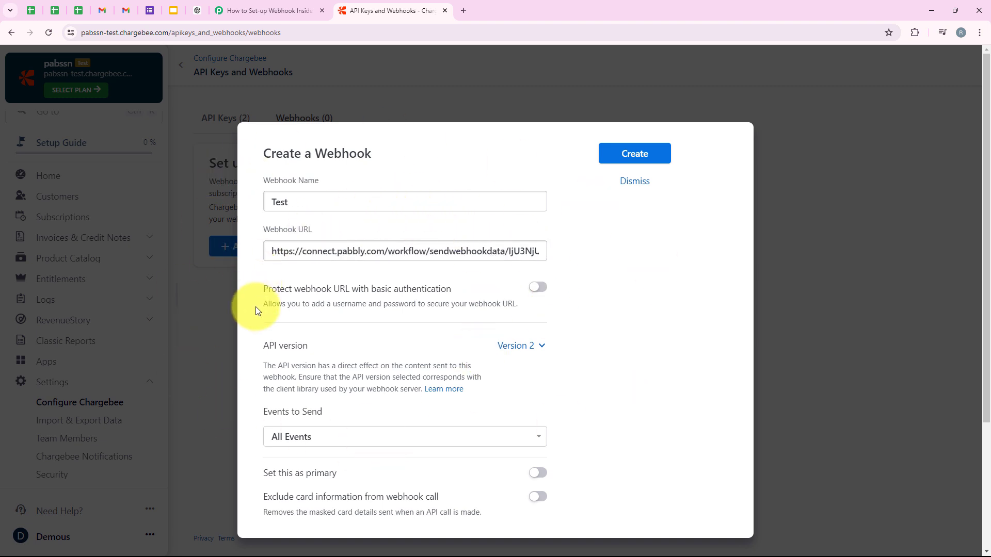
- Examine the webhook's basic authentication option and the API versions it offers
left_click_drag(261, 295, 499, 290)
left_click(499, 290)
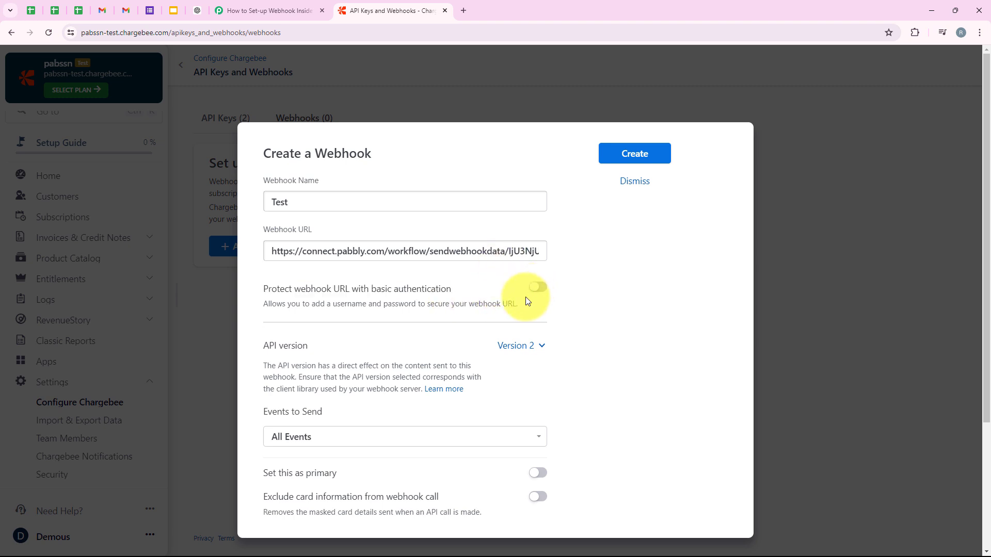
scroll(516, 366, "down", 1)
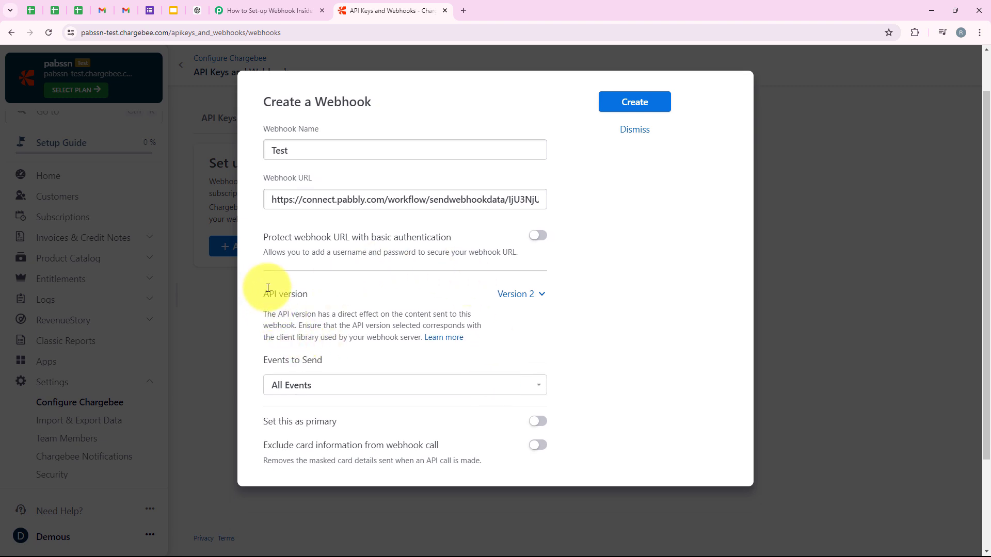
left_click_drag(262, 291, 320, 293)
left_click(543, 297)
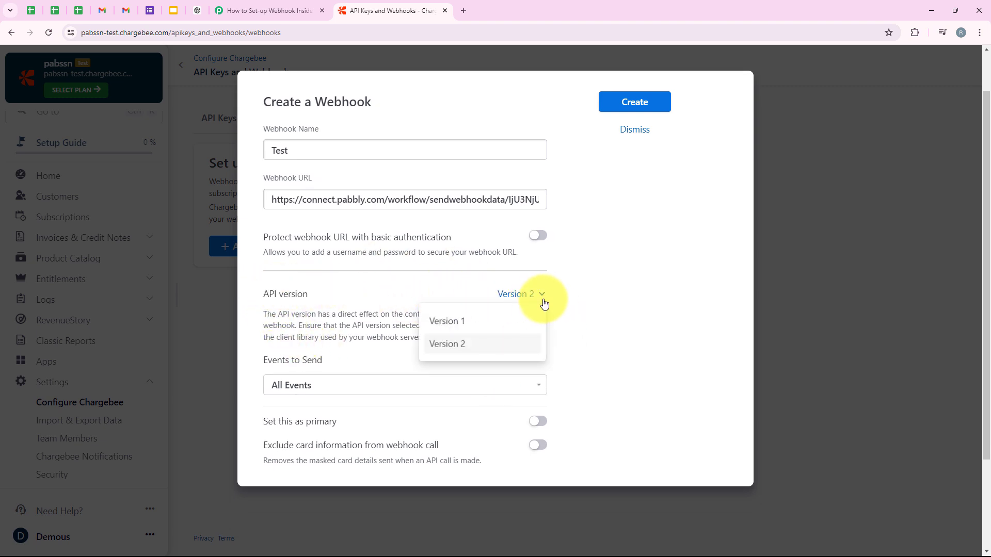
left_click(564, 300)
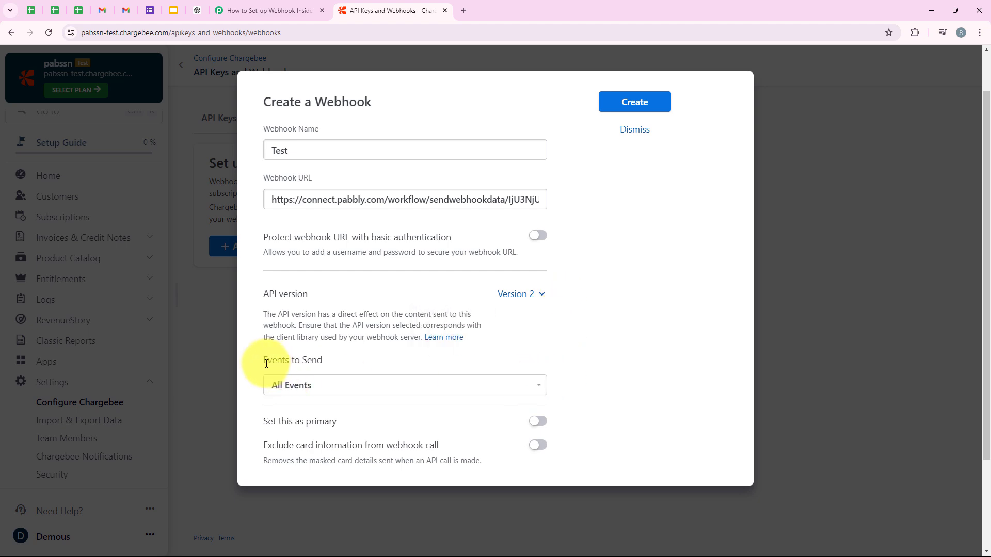
- Check the event named in the Pabbly Connect instructions, and set the Chargebee webhook's events to send to Subscription Created
left_click_drag(266, 364, 323, 362)
left_click(266, 10)
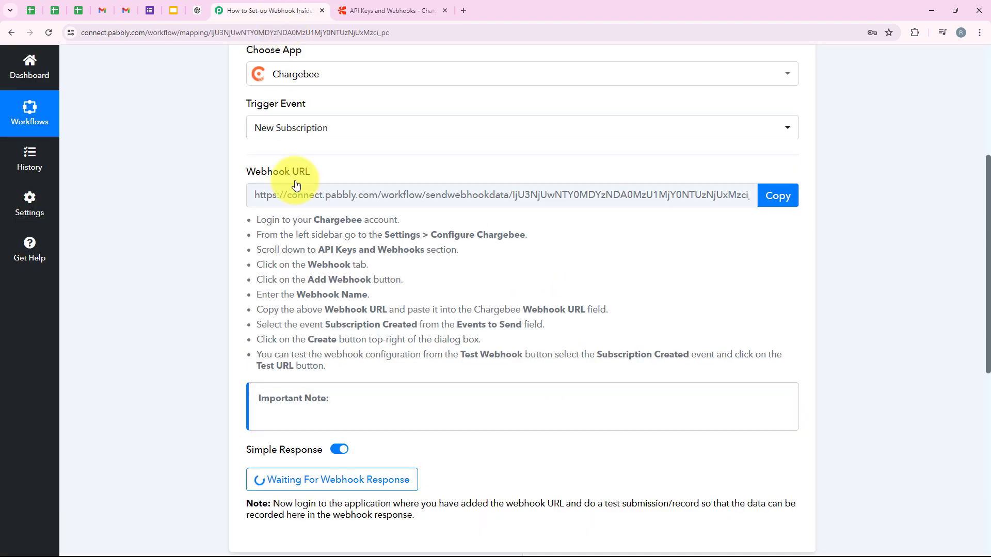
left_click_drag(259, 326, 412, 329)
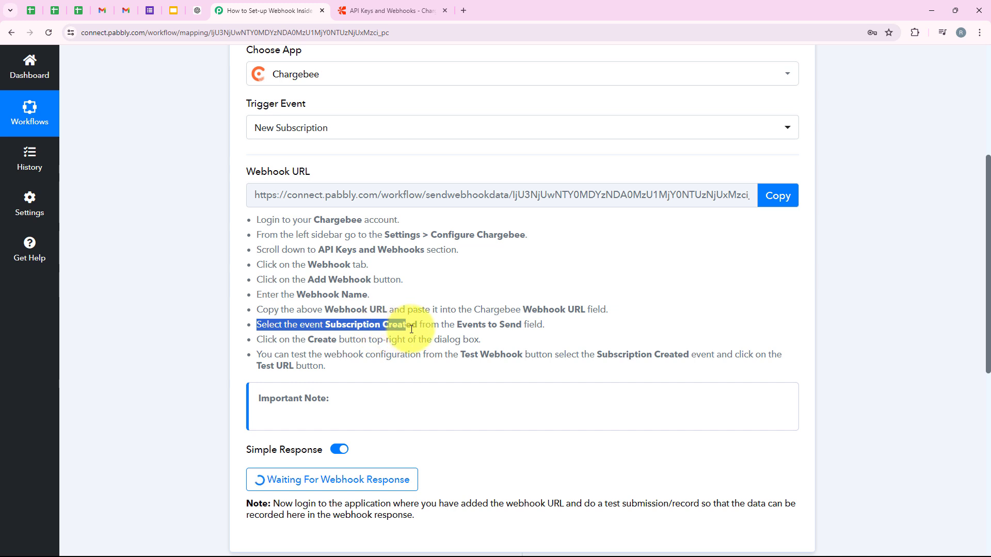
left_click(384, 10)
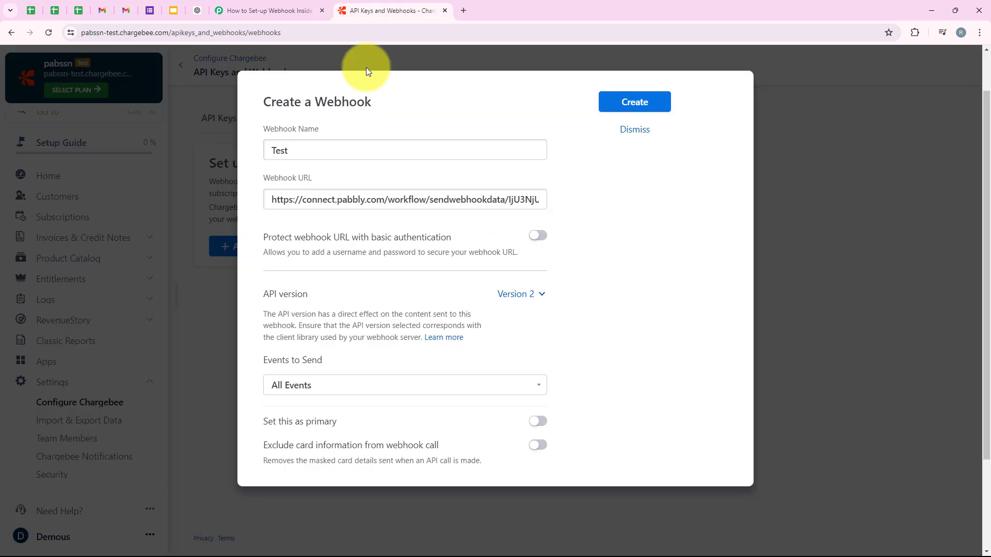
left_click(358, 386)
scroll(379, 345, "down", 1)
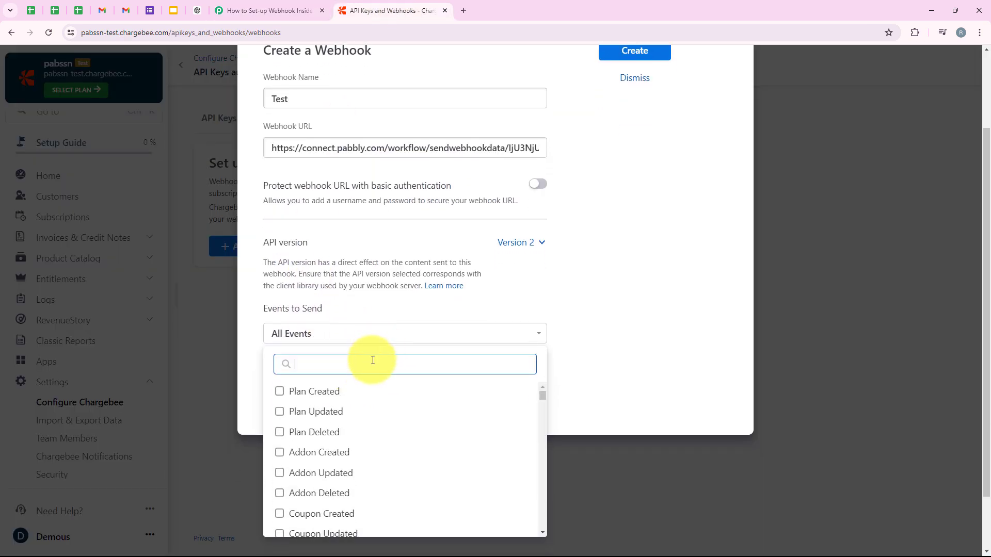
type("Su")
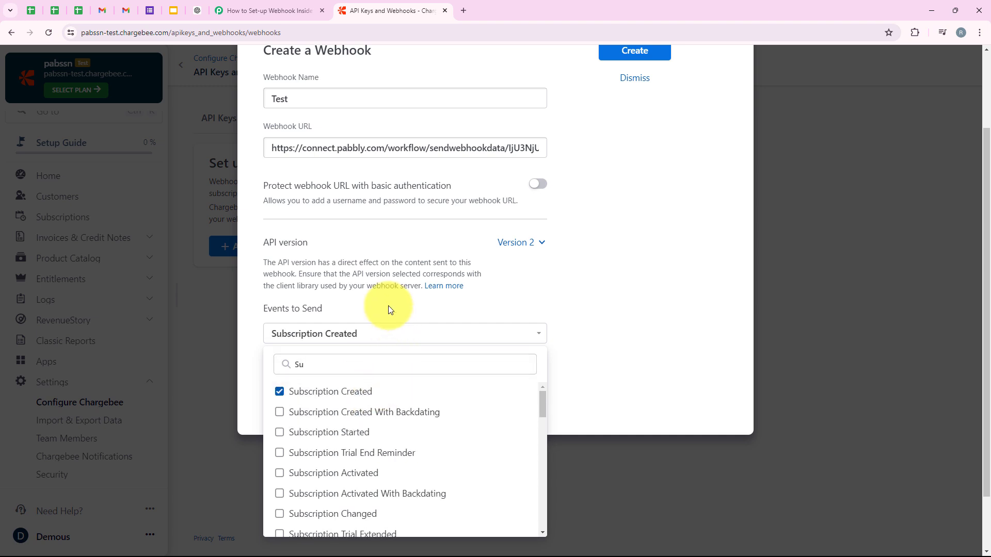
- Look through the full list of events that the Chargebee webhook can send
left_click(389, 333)
left_click(389, 333)
scroll(394, 411, "down", 1)
scroll(451, 306, "down", 1)
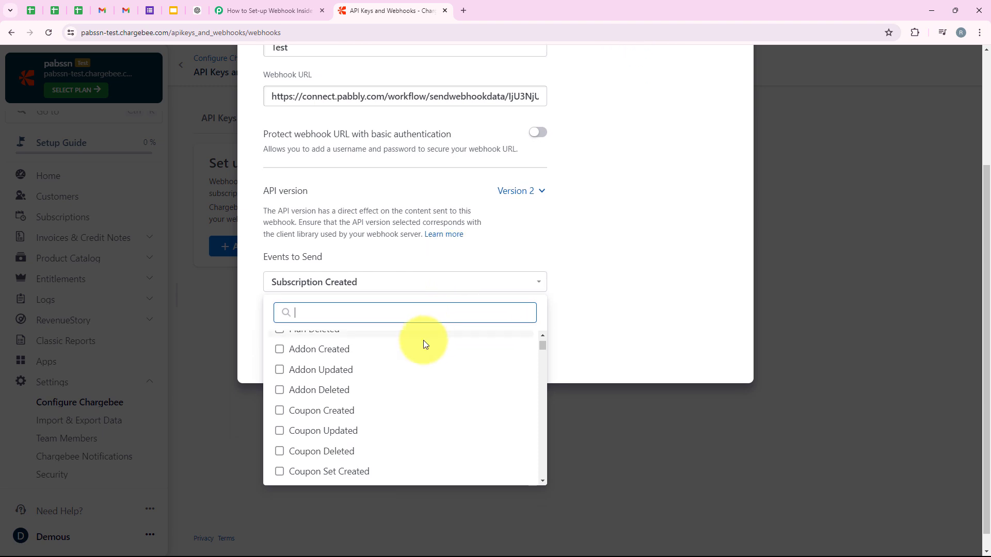
scroll(394, 398, "down", 5)
scroll(398, 401, "down", 10)
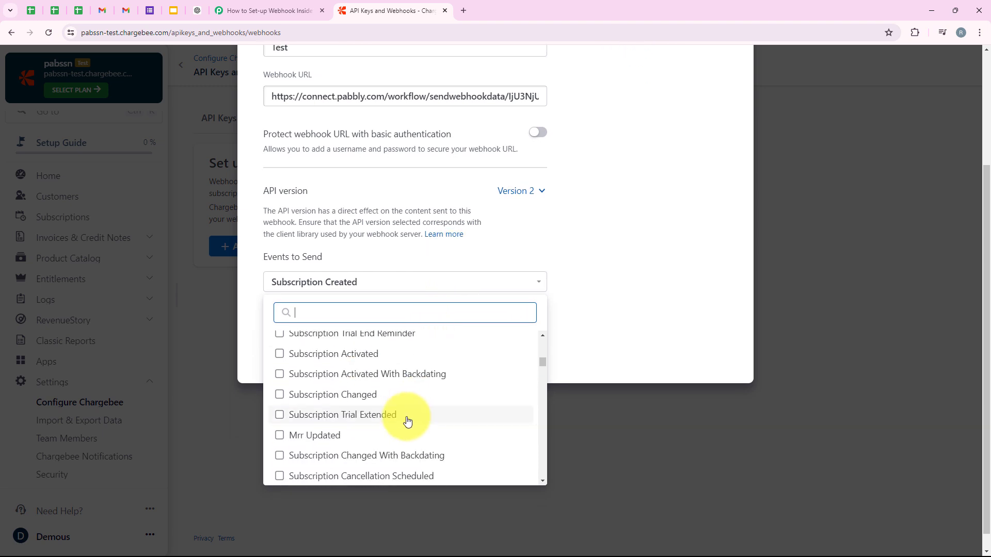
scroll(409, 422, "down", 8)
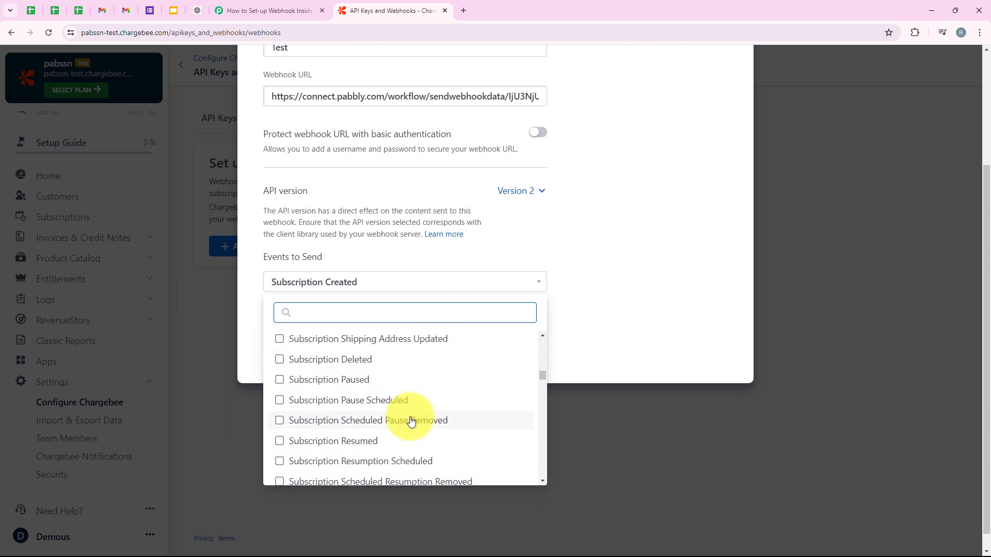
scroll(417, 402, "down", 3)
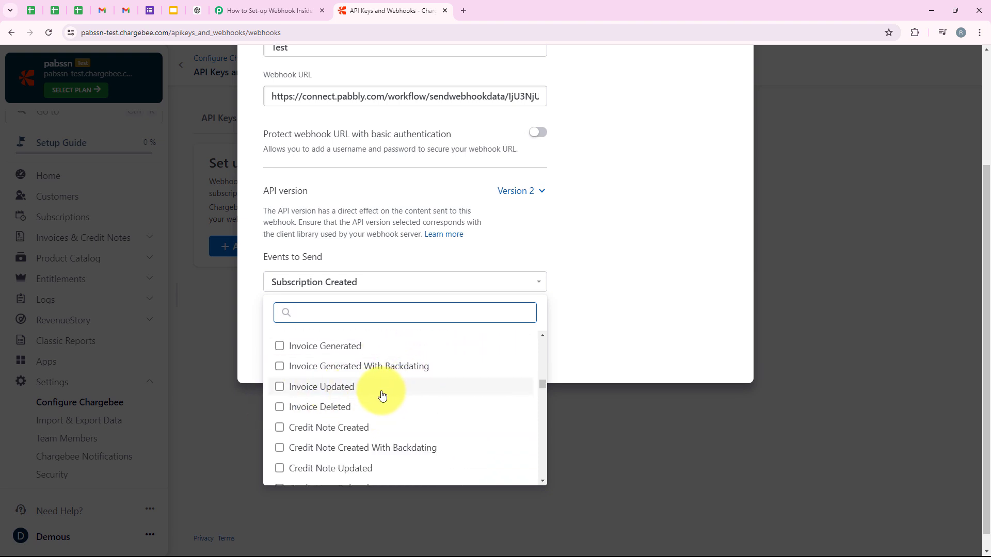
left_click(437, 262)
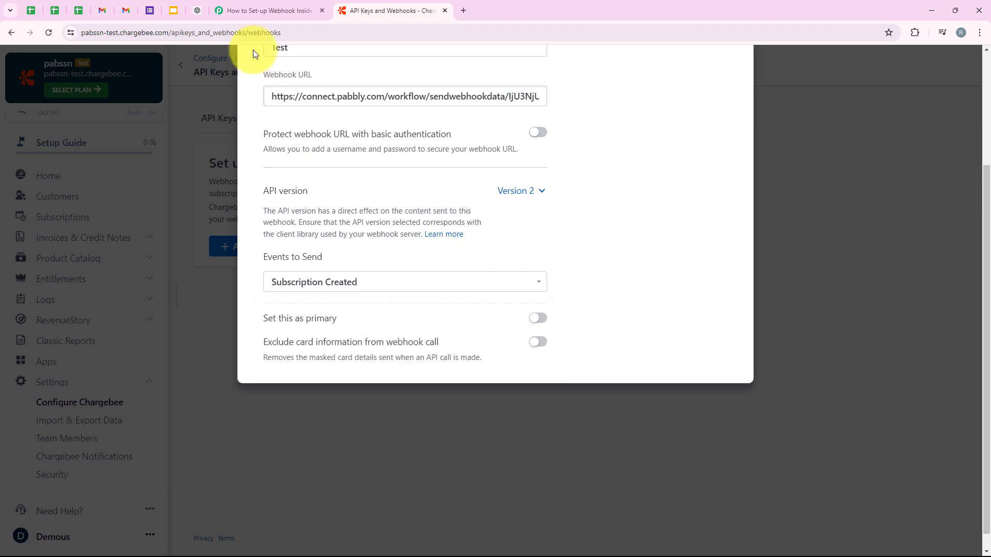
- Create the Test webhook in Chargebee and return to the Pabbly Connect workflow
left_click(263, 10)
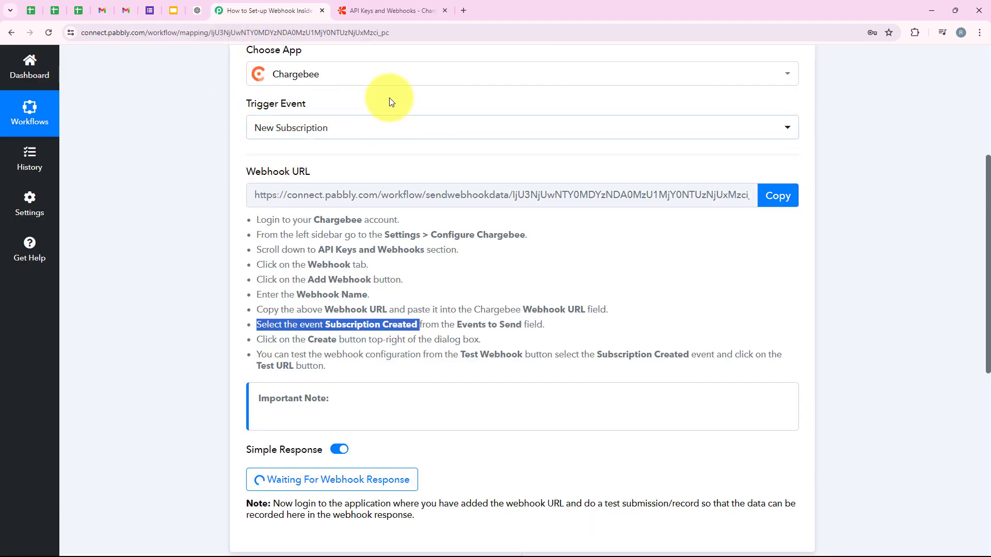
left_click(387, 10)
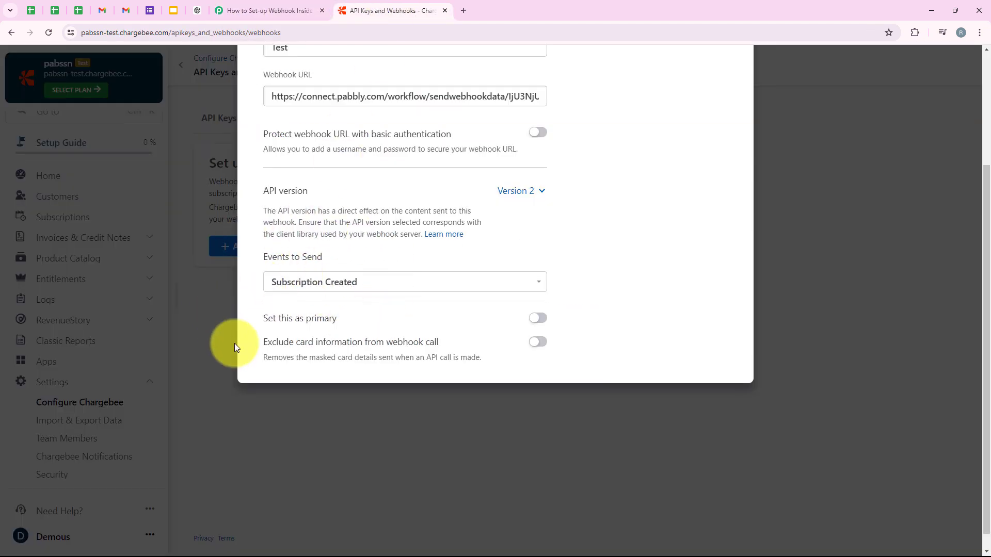
scroll(408, 332, "up", 1)
scroll(408, 330, "up", 3)
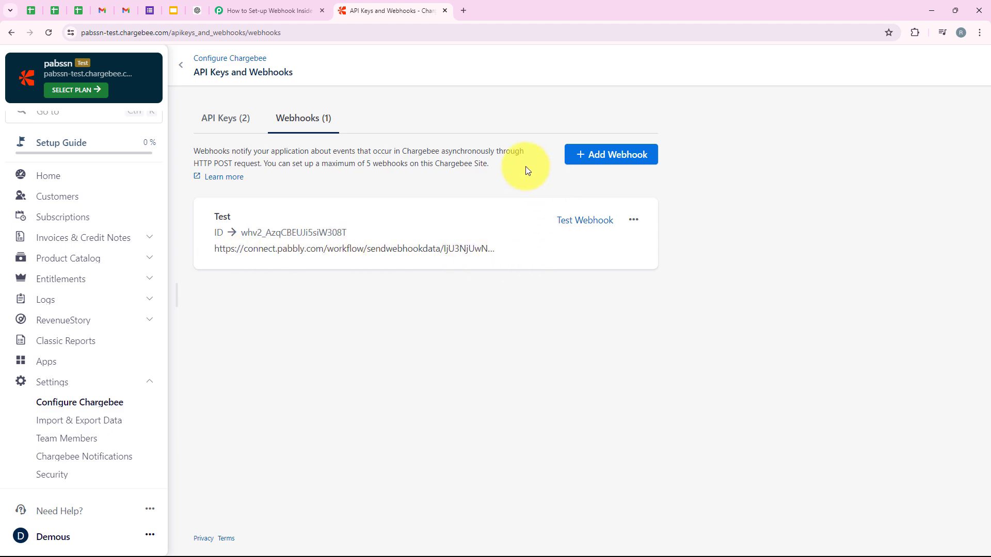
left_click(304, 10)
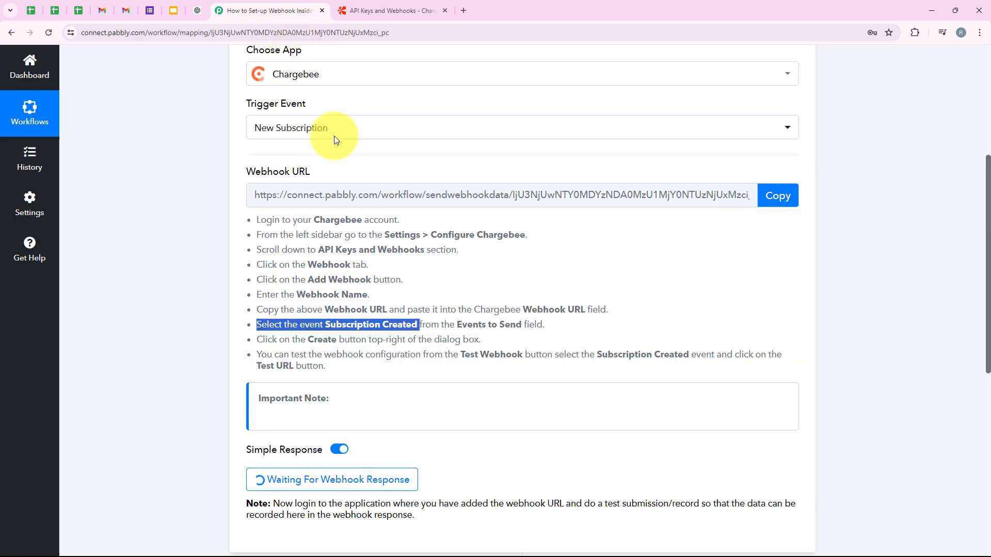
- Following the Pabbly Connect instructions, test the Test webhook's URL in Chargebee with the Subscription Created event and check the result
left_click(369, 366)
left_click_drag(258, 354, 364, 355)
left_click(388, 10)
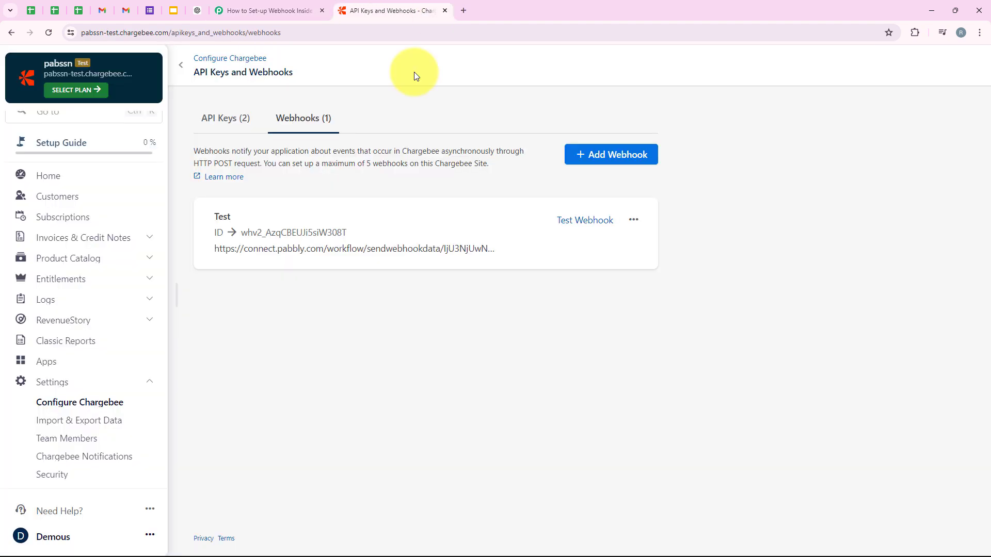
left_click(570, 219)
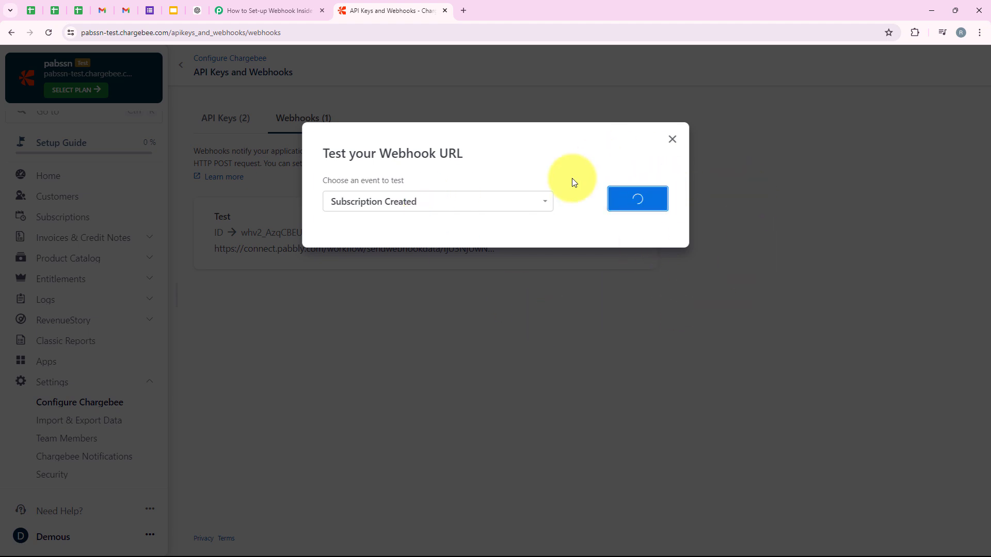
scroll(516, 261, "down", 1)
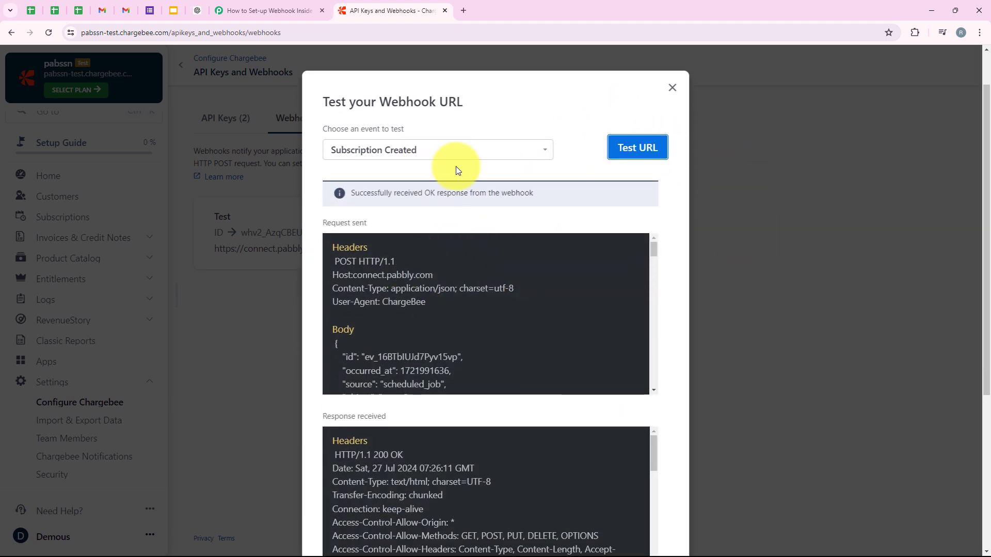
left_click_drag(353, 190, 546, 194)
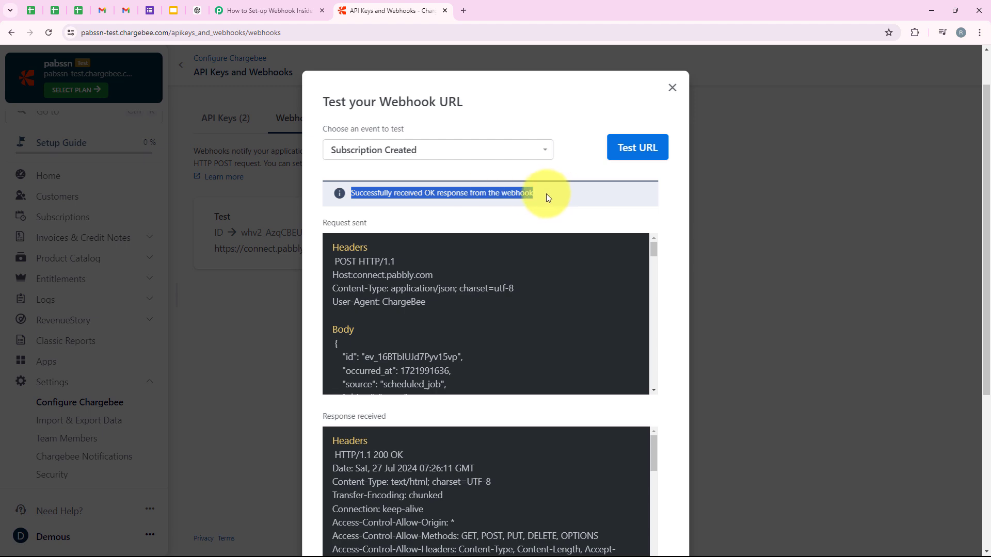
left_click(503, 198)
- Return to the Pabbly Connect workflow and examine the subscription fields of the captured webhook response
left_click(273, 6)
scroll(467, 296, "down", 8)
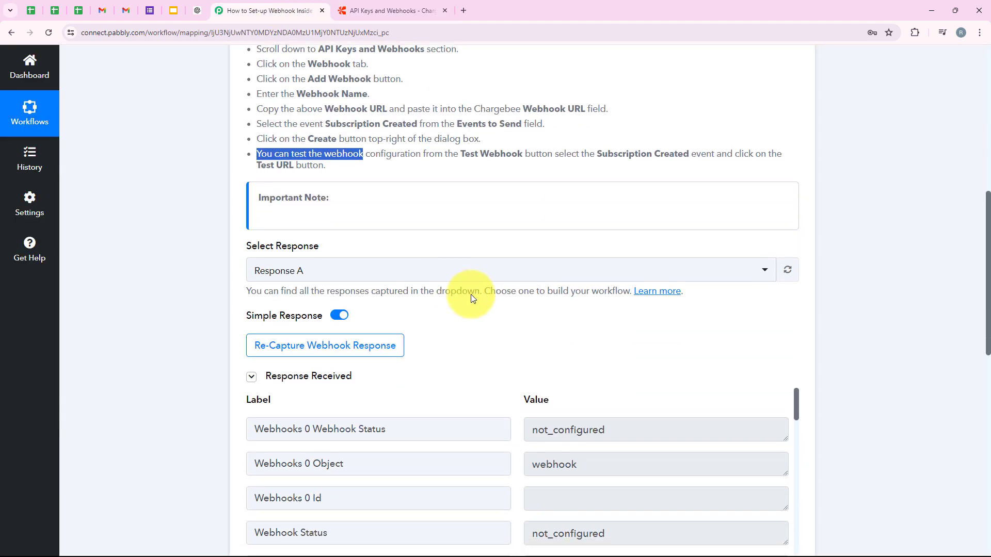
scroll(513, 289, "down", 15)
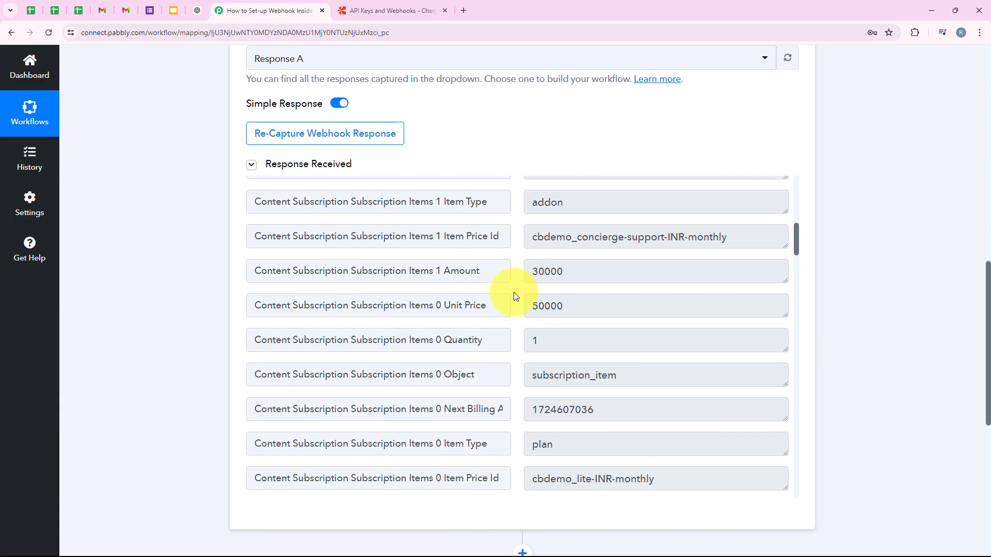
scroll(516, 295, "down", 3)
scroll(476, 305, "up", 3)
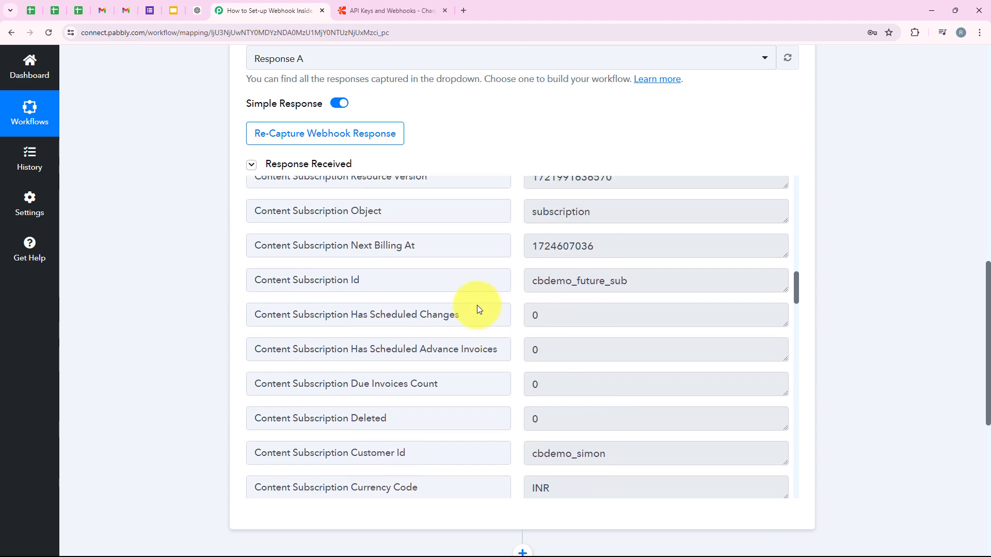
scroll(212, 308, "up", 4)
scroll(212, 309, "up", 5)
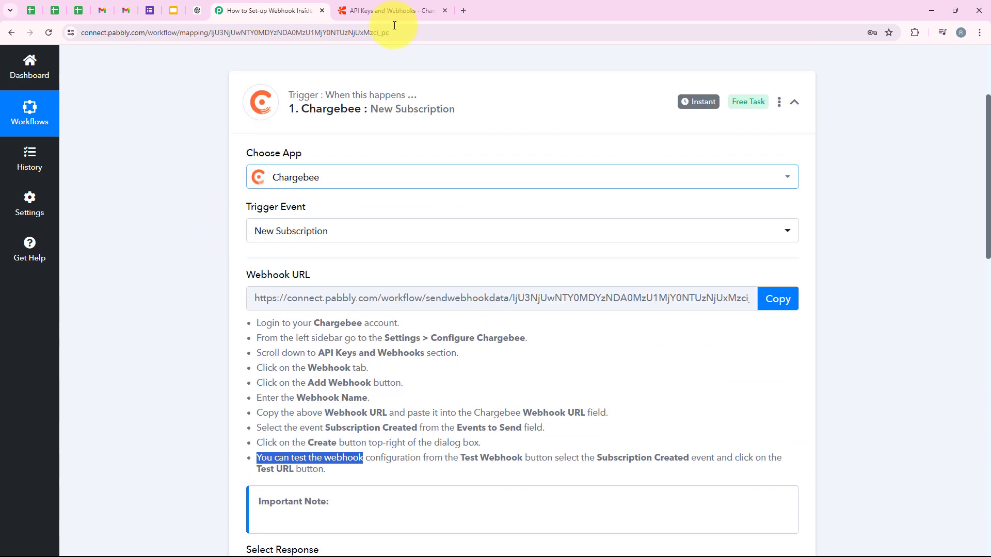
scroll(294, 222, "down", 4)
scroll(300, 228, "down", 4)
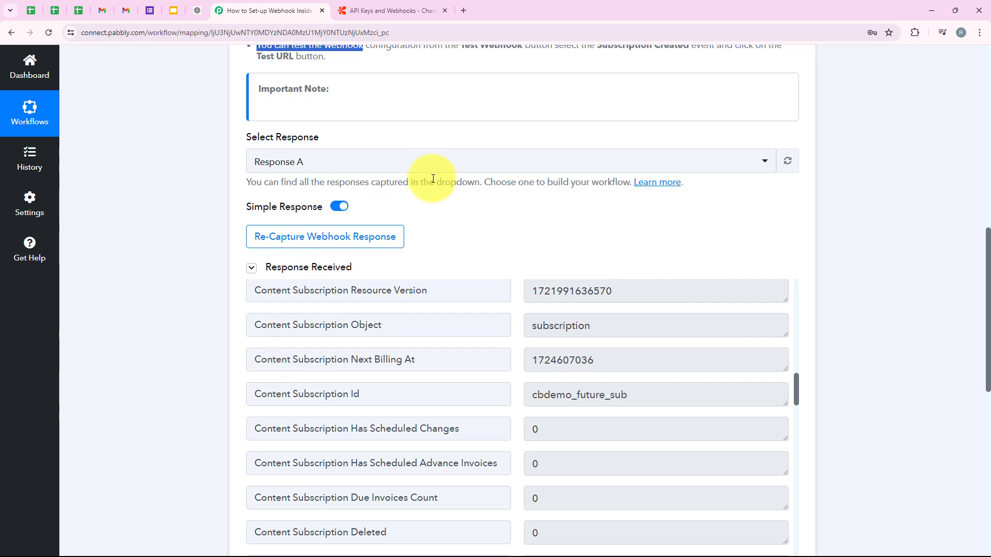
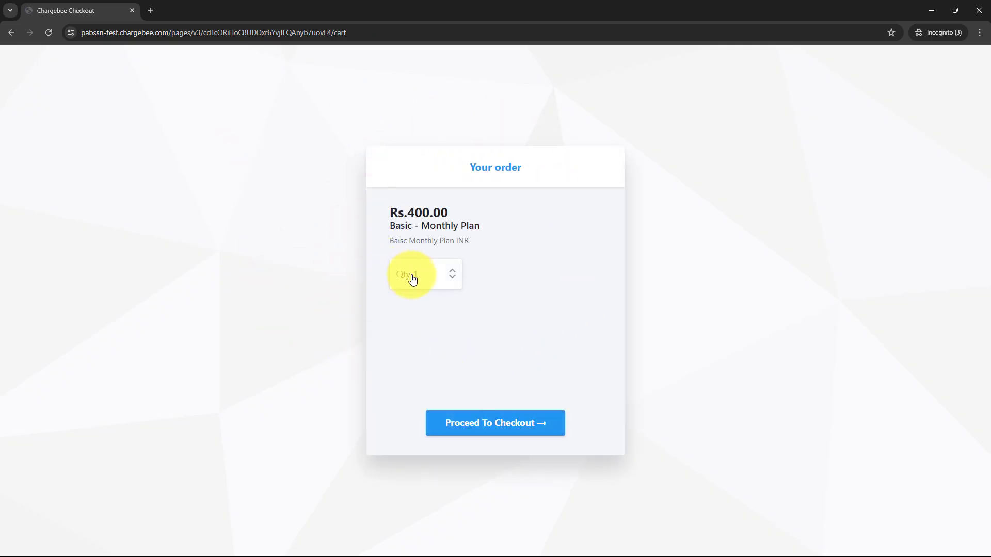
- Check out the Basic - Monthly Plan at quantity 1 on the Chargebee checkout page and submit the customer's email address
left_click(409, 277)
left_click(415, 149)
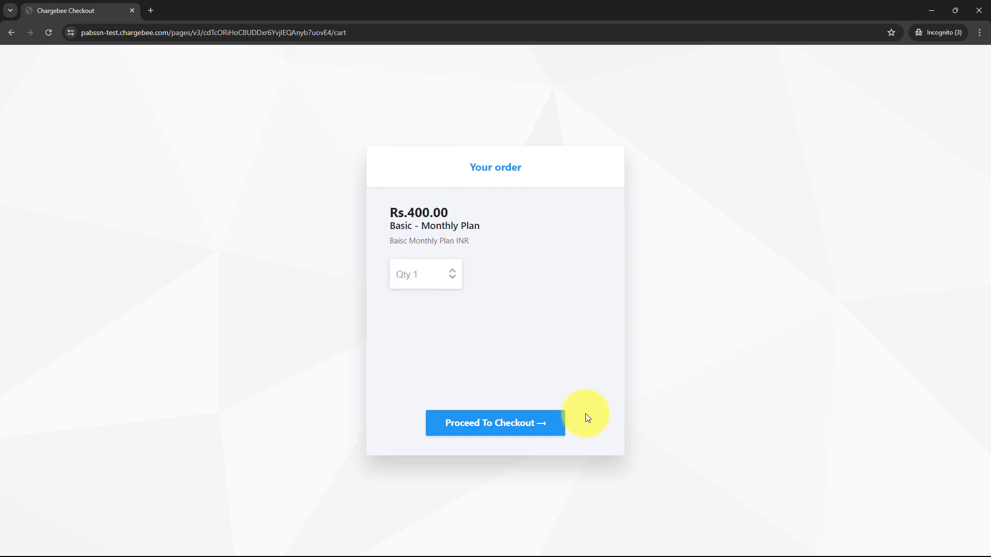
left_click(463, 431)
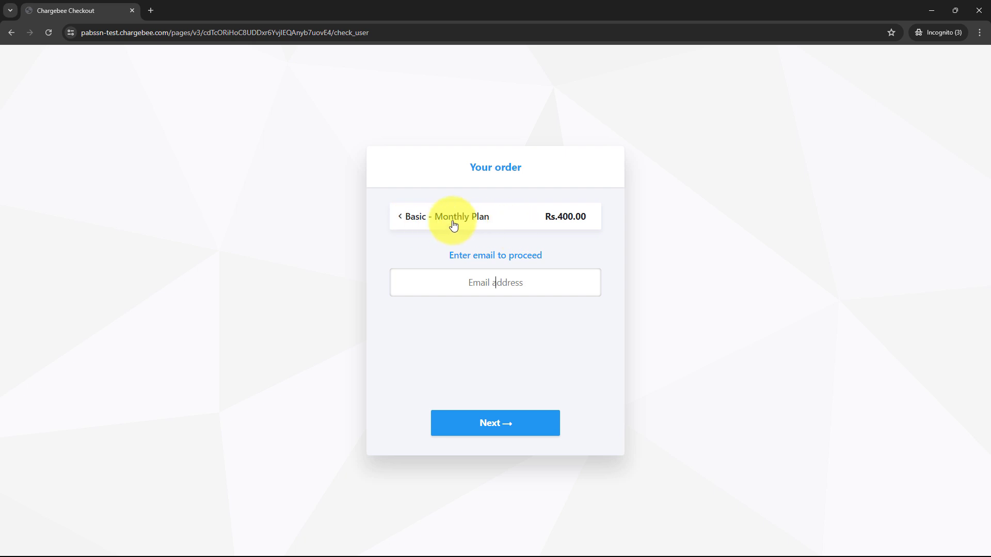
left_click(490, 279)
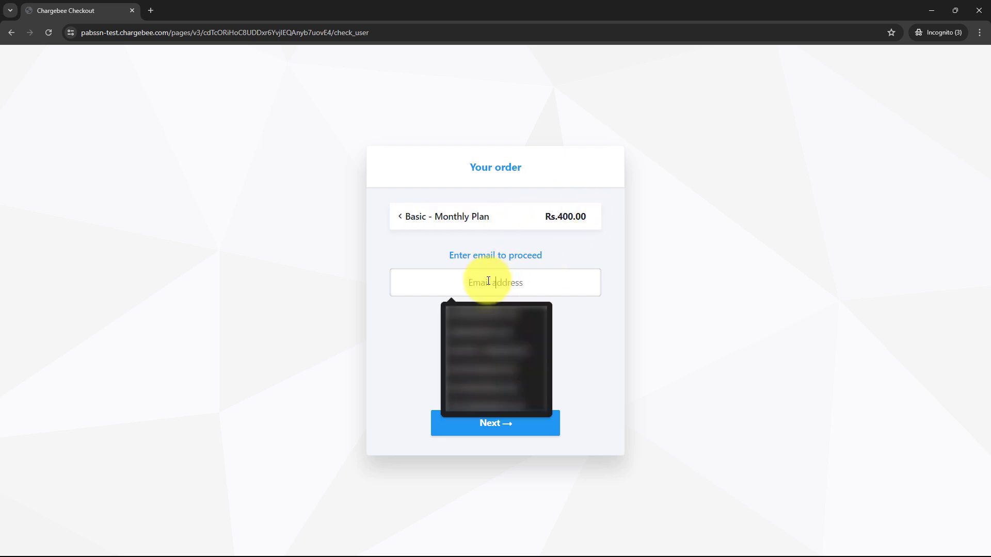
left_click(504, 310)
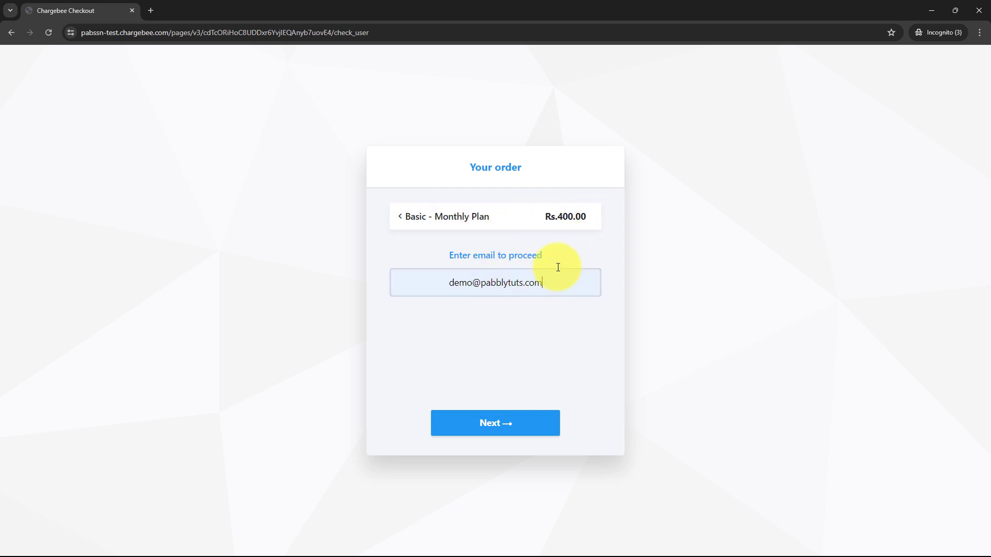
left_click(522, 432)
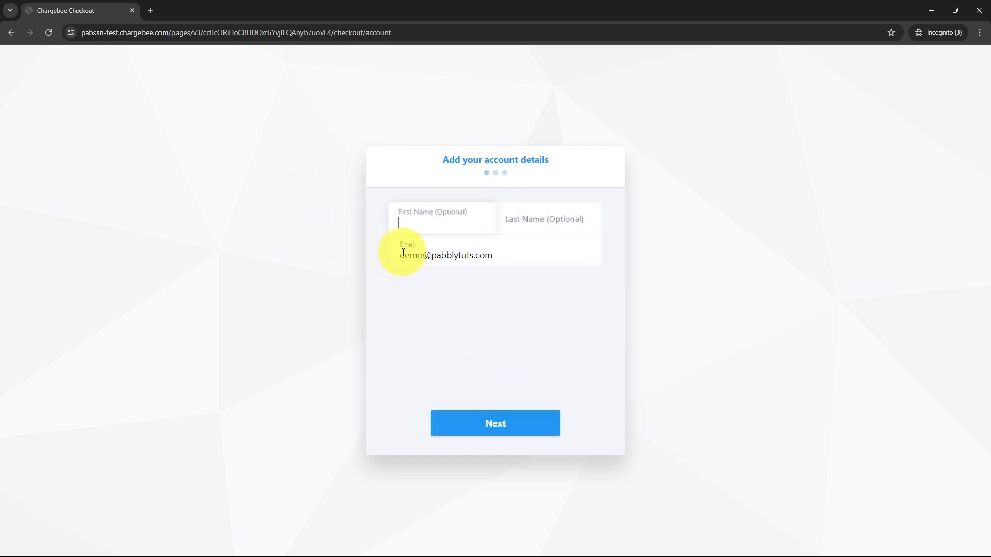
- Fill in the customer's first and last name in the account details and continue to the billing address
left_click(411, 225)
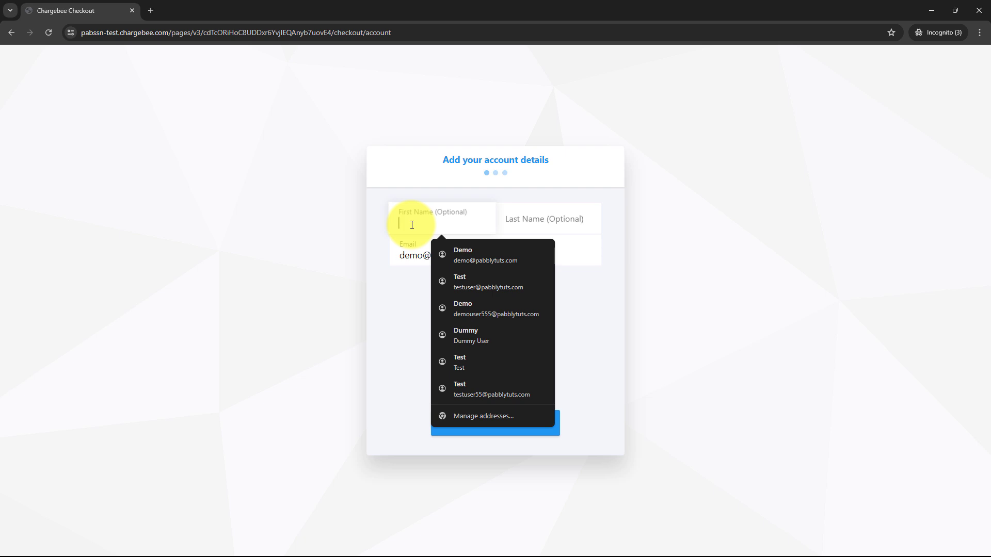
left_click(455, 244)
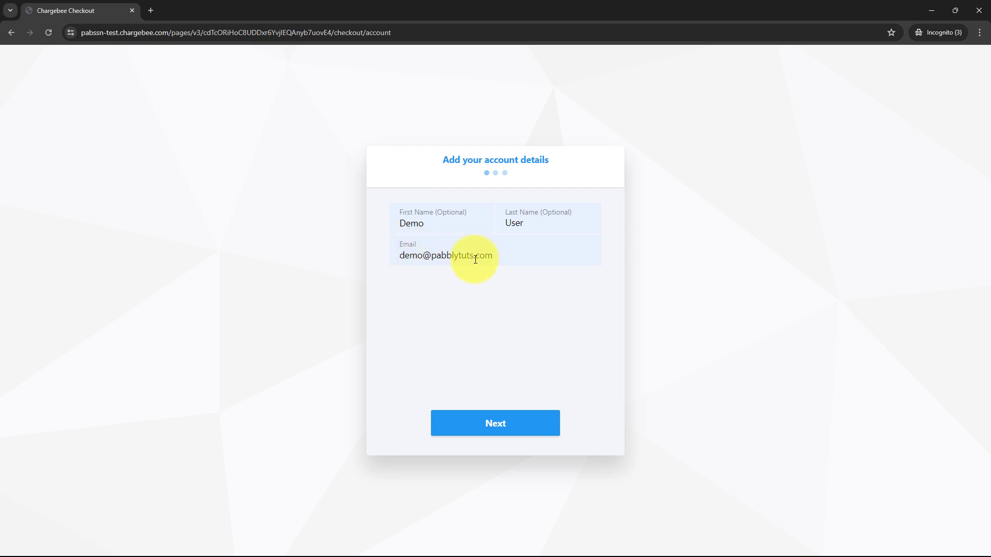
left_click(510, 430)
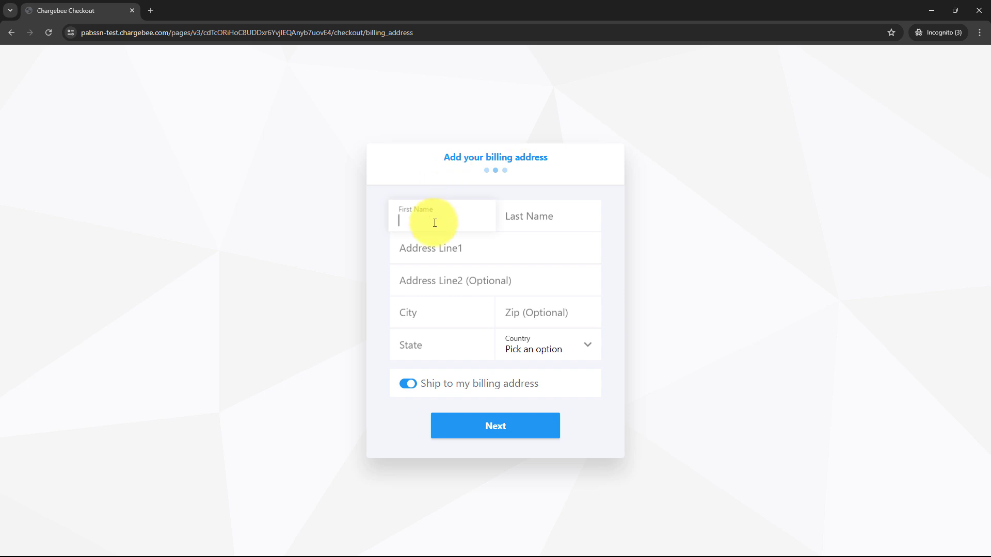
- Fill in the billing name and address from the saved customer entry, leaving the second address line empty
left_click(434, 223)
left_click(474, 255)
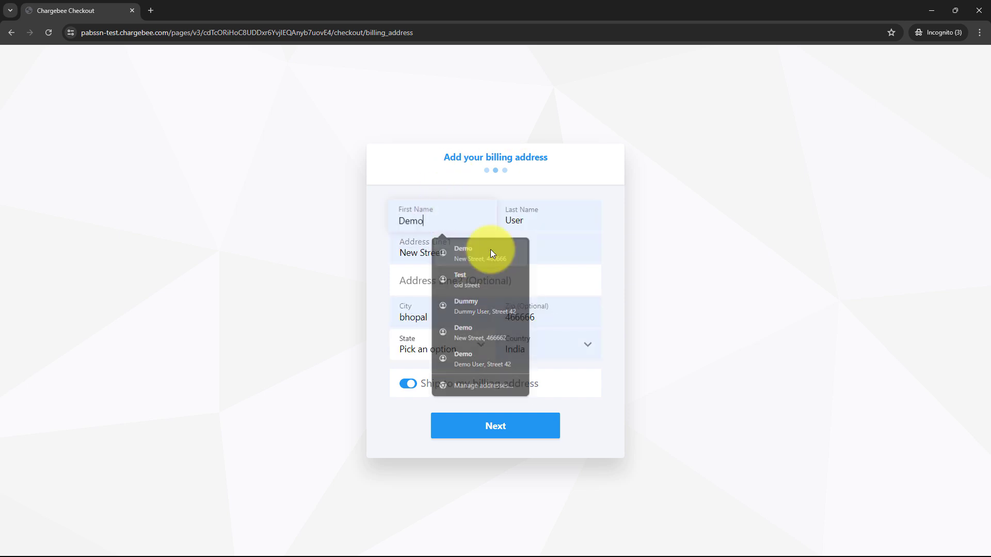
left_click(400, 214)
left_click(509, 218)
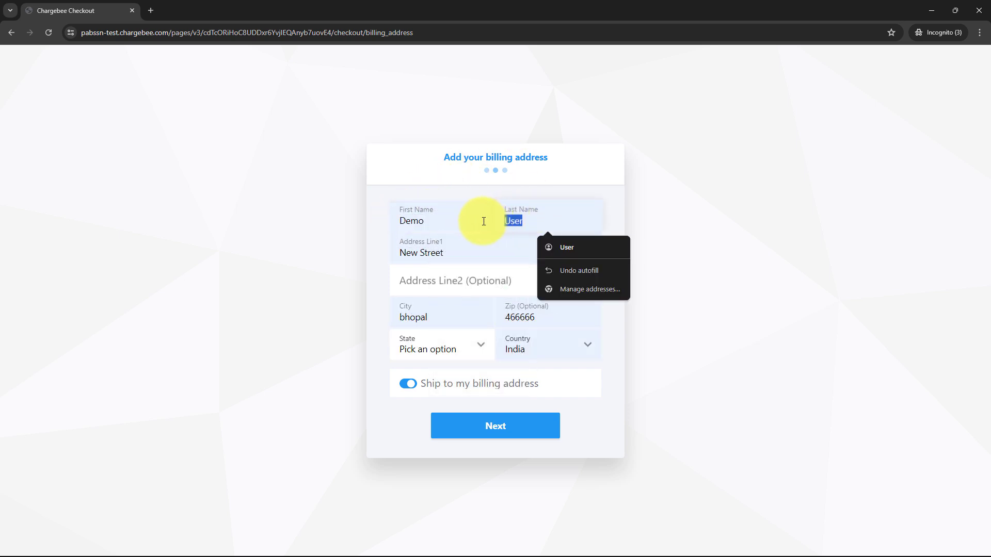
left_click(447, 257)
left_click(394, 281)
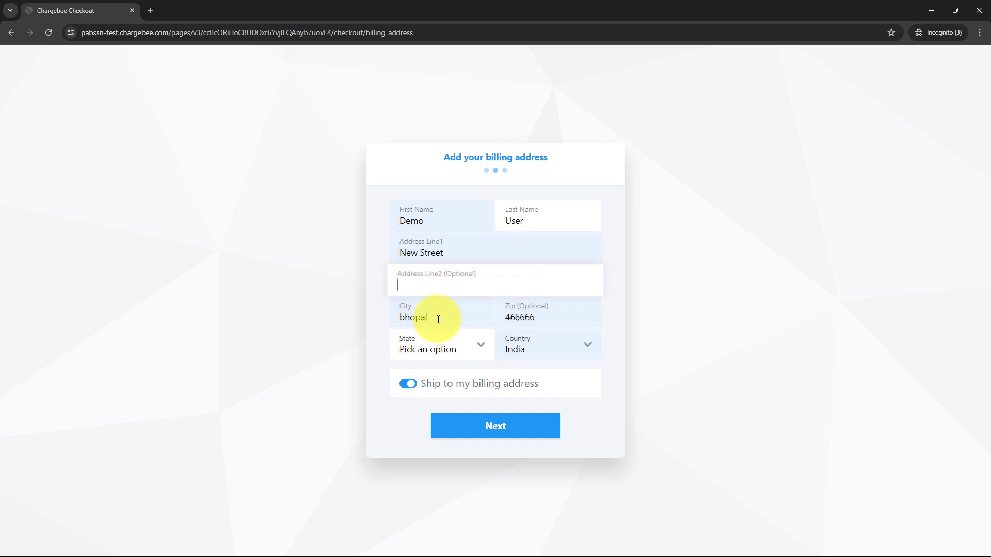
- Choose the customer's state in the billing address and continue to the payment details
left_click(431, 343)
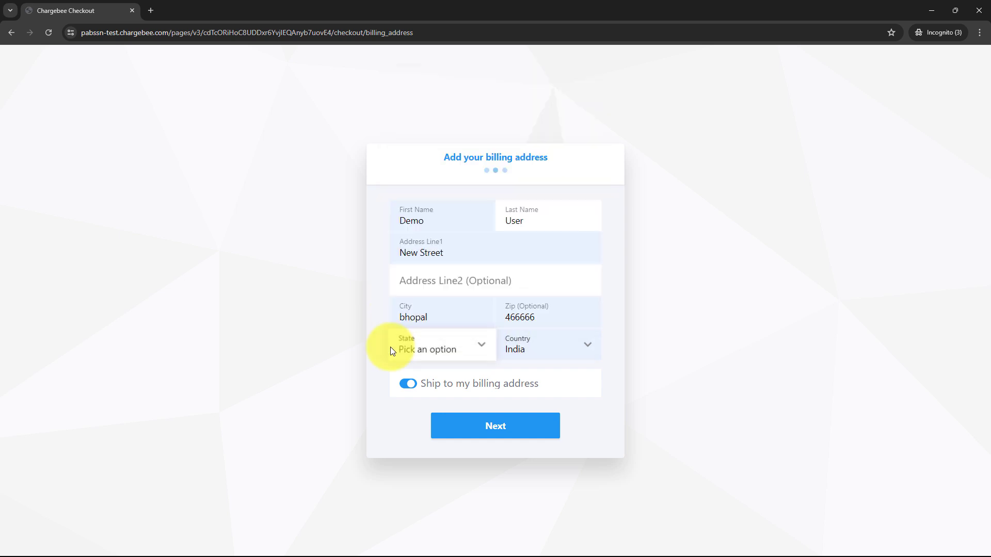
scroll(514, 200, "down", 5)
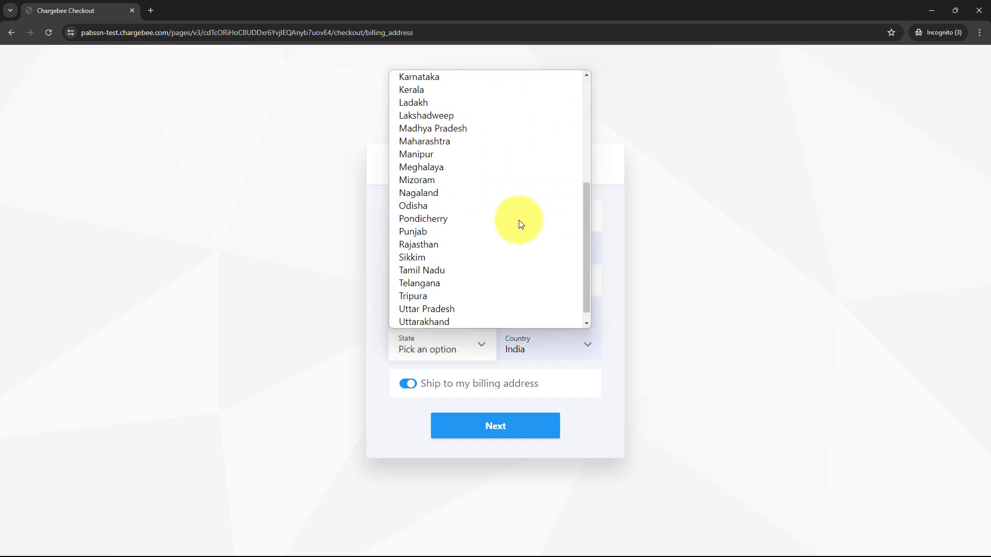
left_click(454, 132)
left_click(535, 346)
left_click(540, 323)
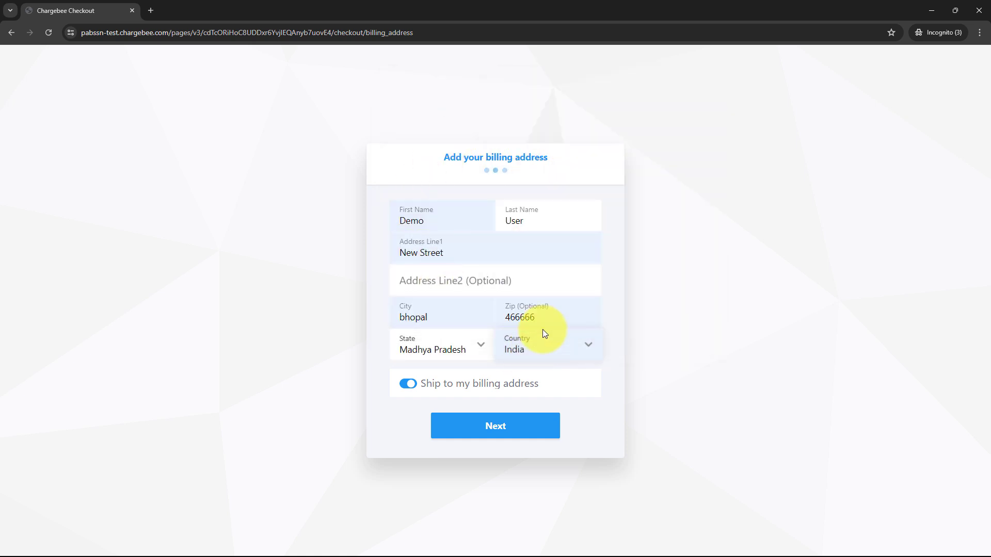
left_click(473, 437)
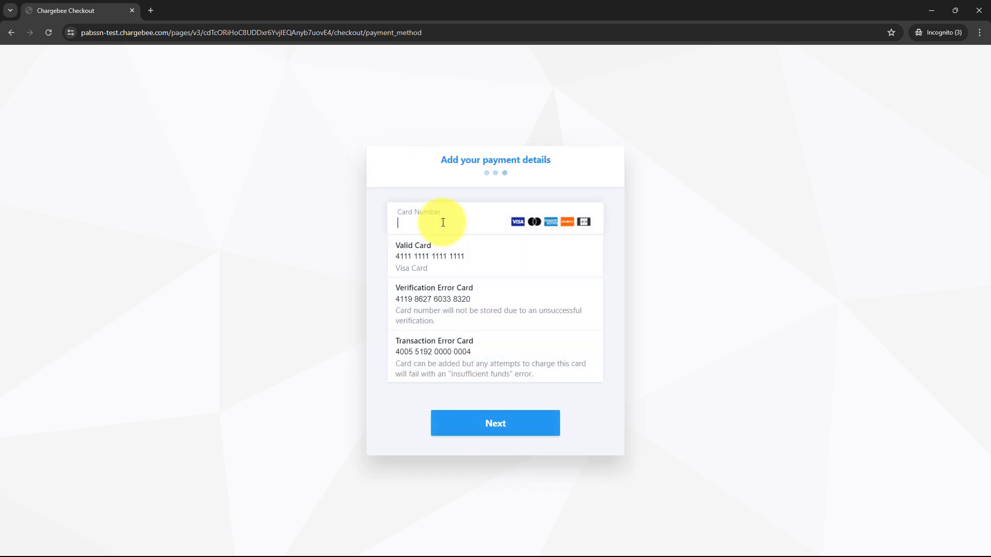
- Enter the valid Visa test card's number, expiry and CVV, and pay Rs.400.00 to subscribe to the Basic - Monthly Plan
left_click(438, 262)
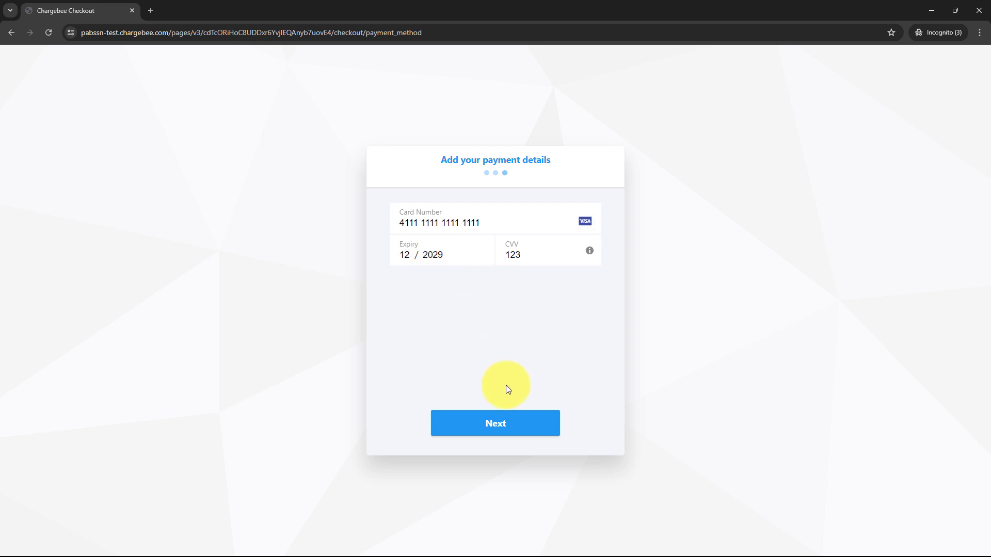
left_click(505, 426)
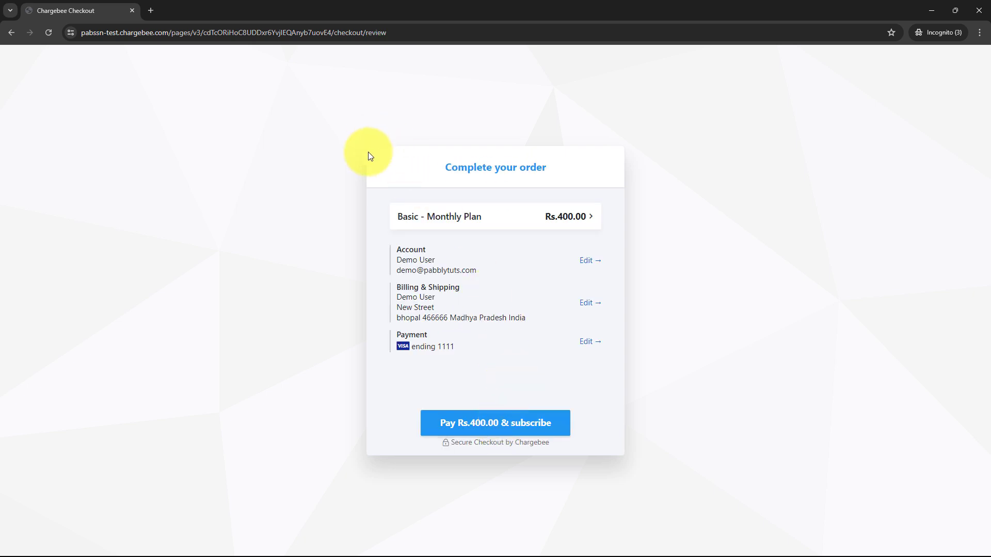
left_click_drag(440, 175, 545, 167)
left_click(533, 273)
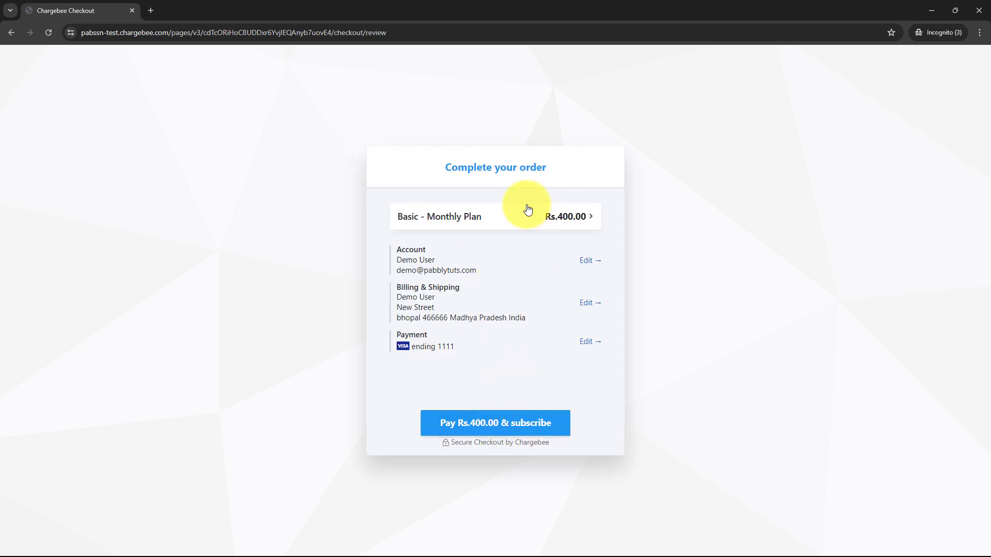
left_click(536, 427)
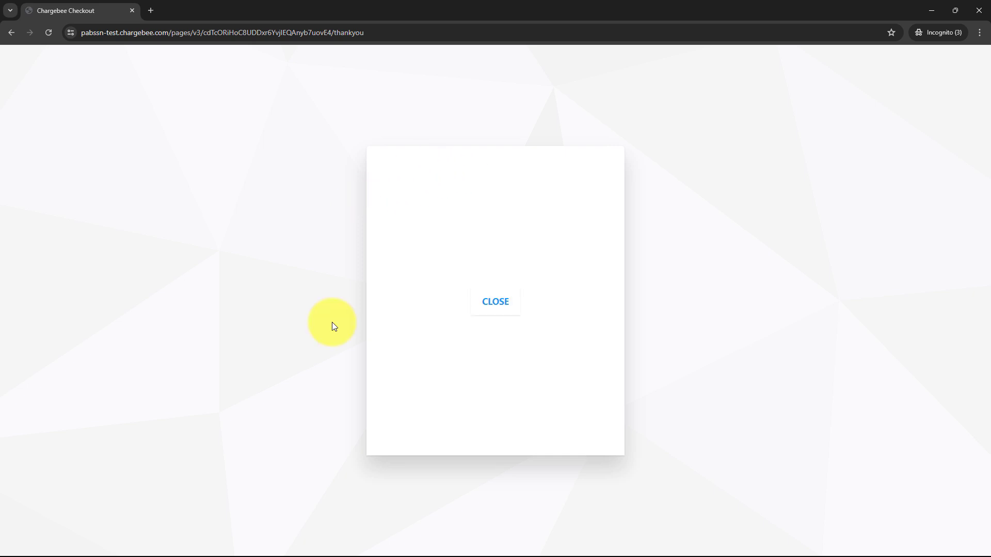
- Close the checkout's thank-you page and read the order submission message
left_click(519, 300)
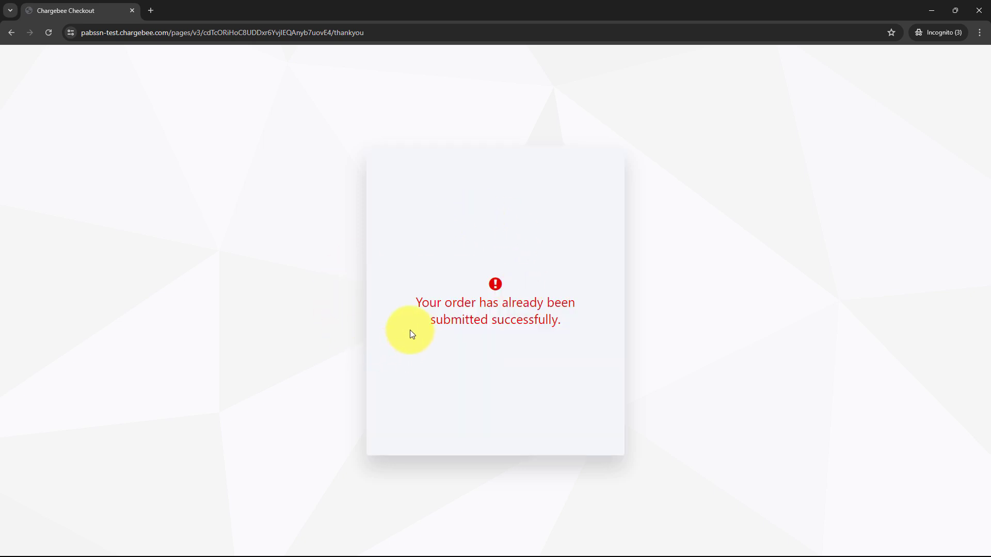
left_click_drag(404, 305, 583, 316)
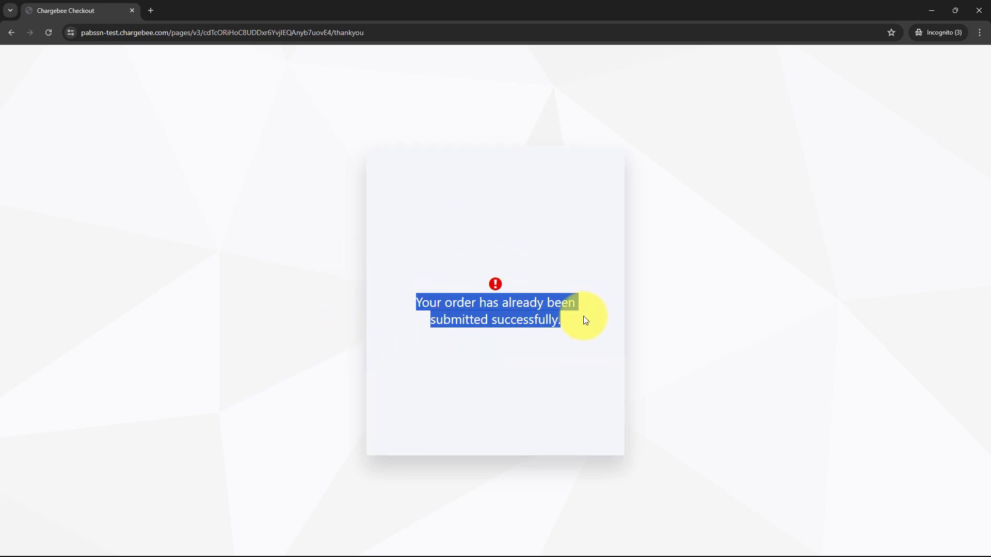
left_click(490, 279)
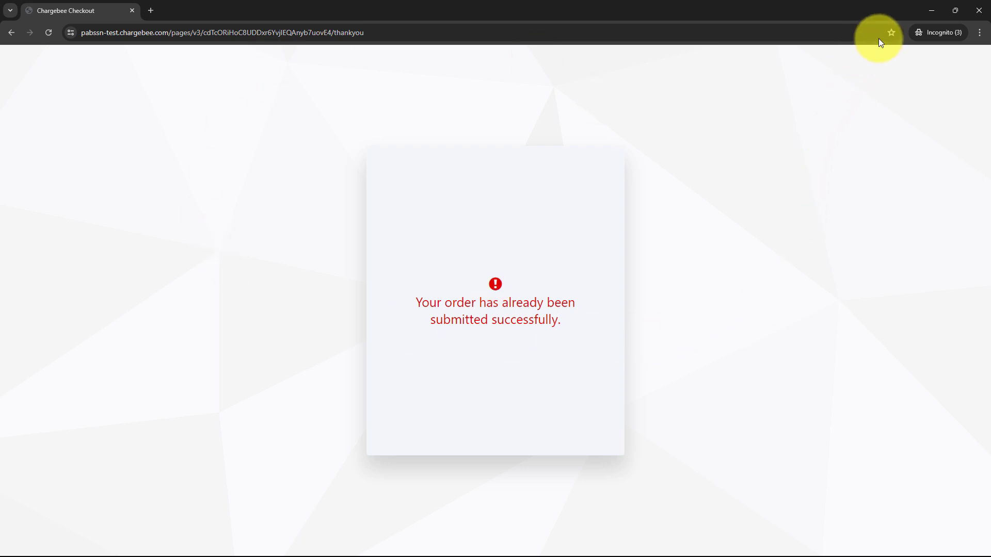
- Return to the Pabbly Connect workflow and examine the subscription and shipping address fields of Response B
left_click(931, 10)
scroll(551, 276, "down", 8)
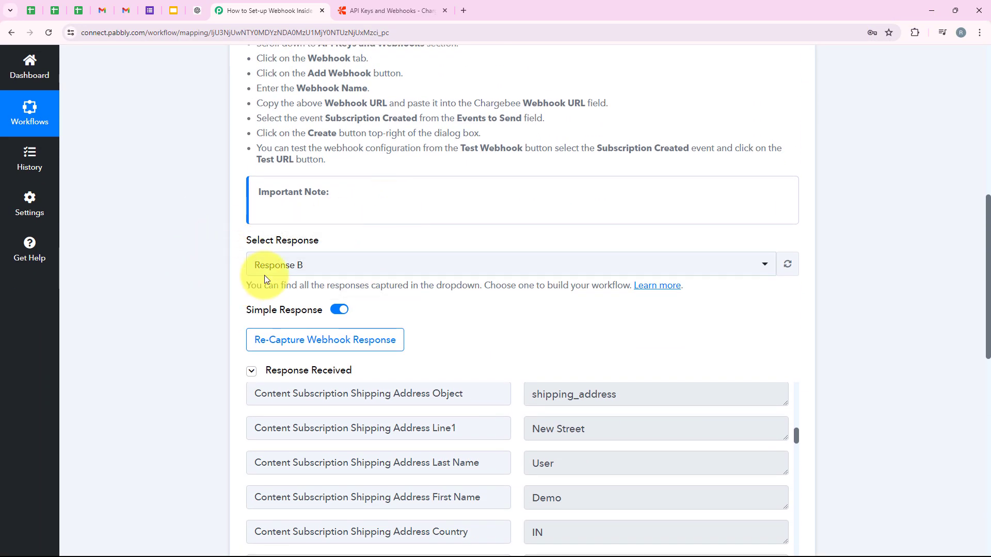
scroll(626, 248, "down", 4)
scroll(564, 340, "up", 6)
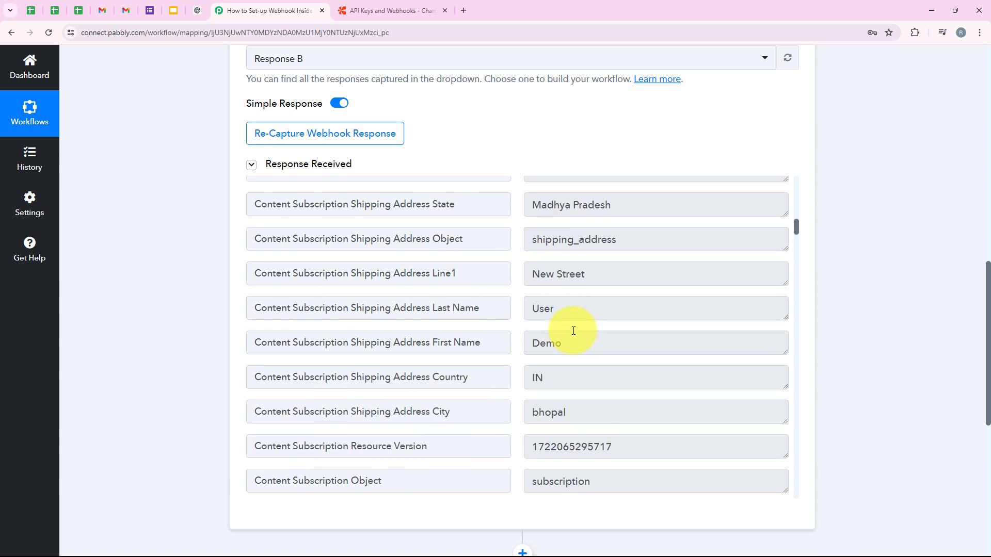
scroll(573, 330, "down", 4)
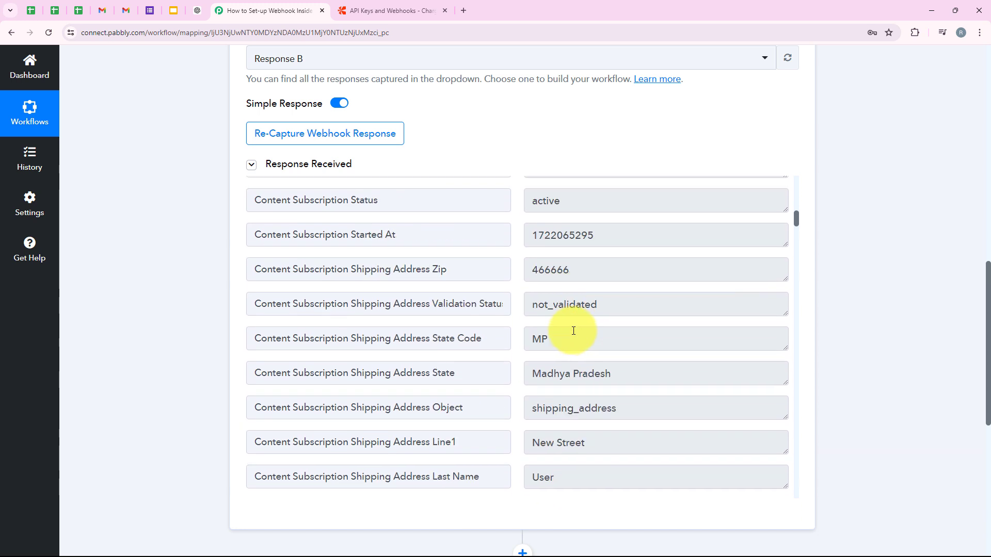
- Check the state, last name, country and city values in the subscription shipping address of Response B
left_click_drag(639, 261, 343, 251)
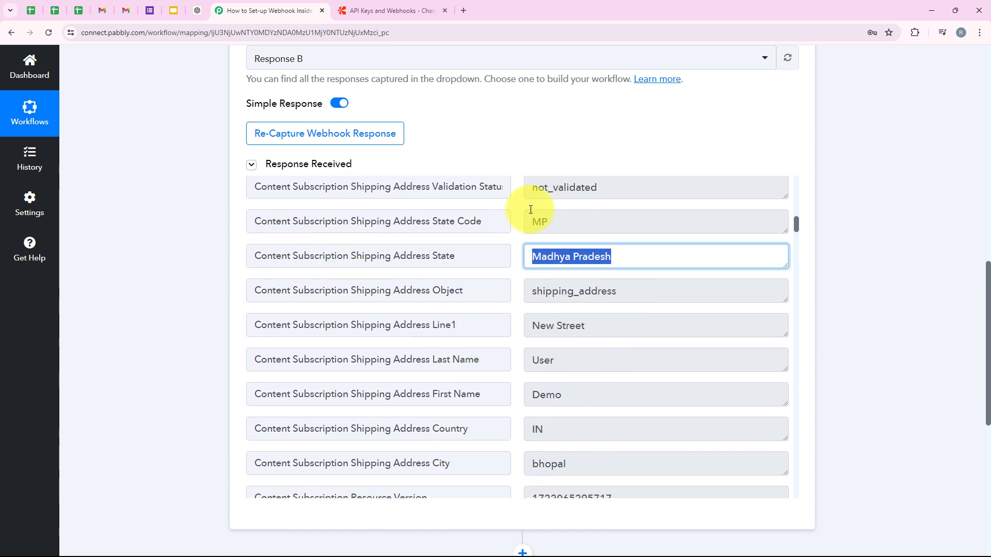
left_click_drag(601, 331, 454, 261)
scroll(630, 347, "down", 2)
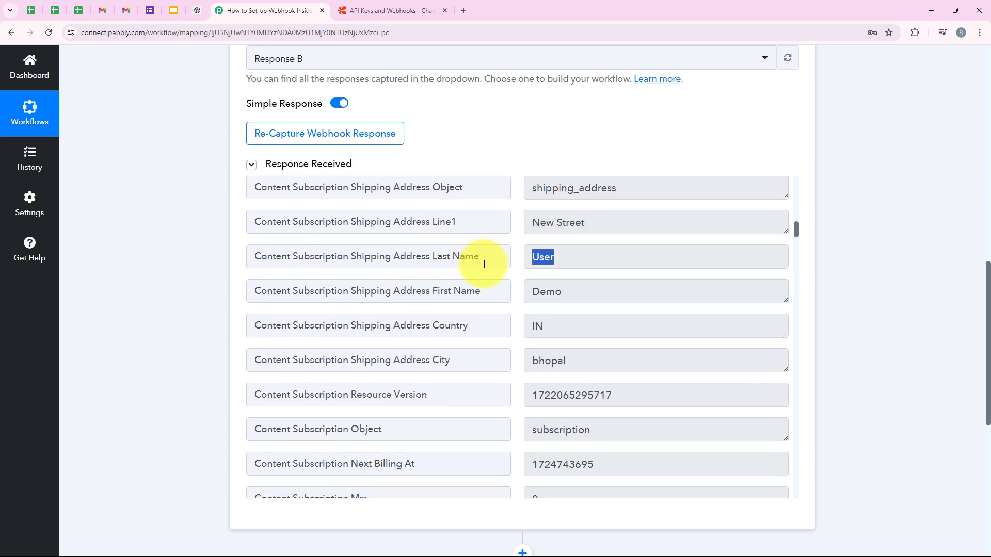
left_click_drag(557, 326, 490, 327)
left_click_drag(634, 364, 251, 343)
scroll(491, 333, "down", 5)
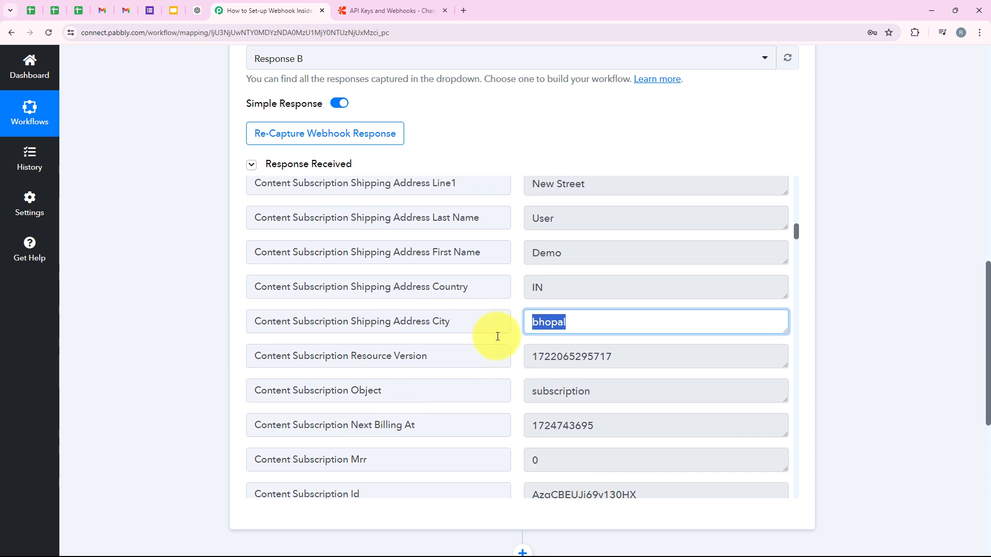
- Examine the remaining subscription details and the invoice's shipping address, payment and line item fields in Response B
scroll(483, 371, "down", 15)
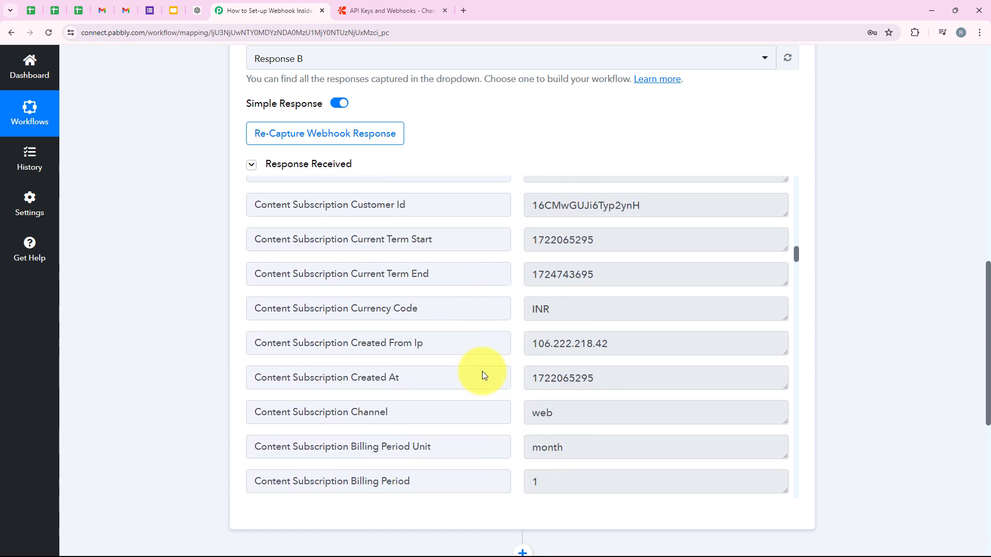
scroll(484, 370, "down", 5)
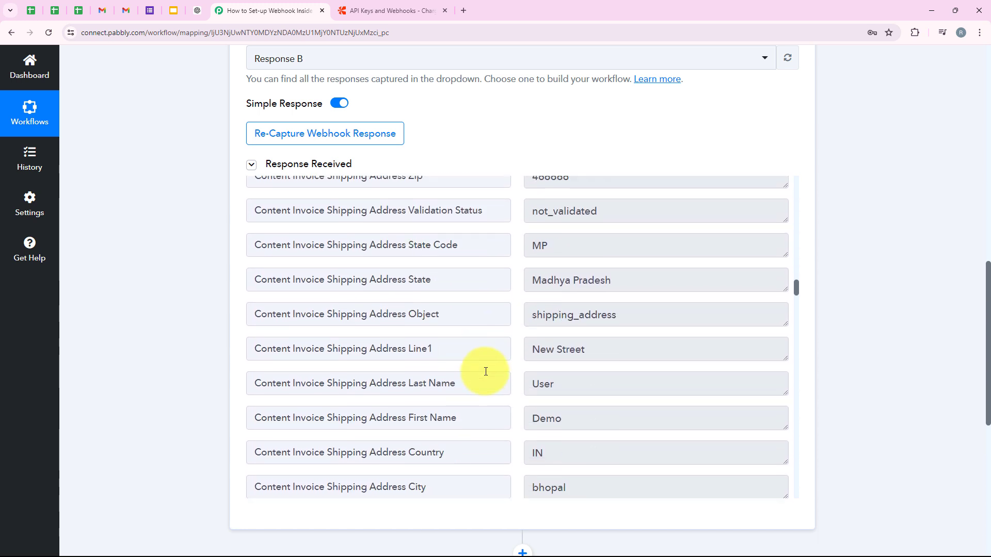
scroll(387, 380, "down", 5)
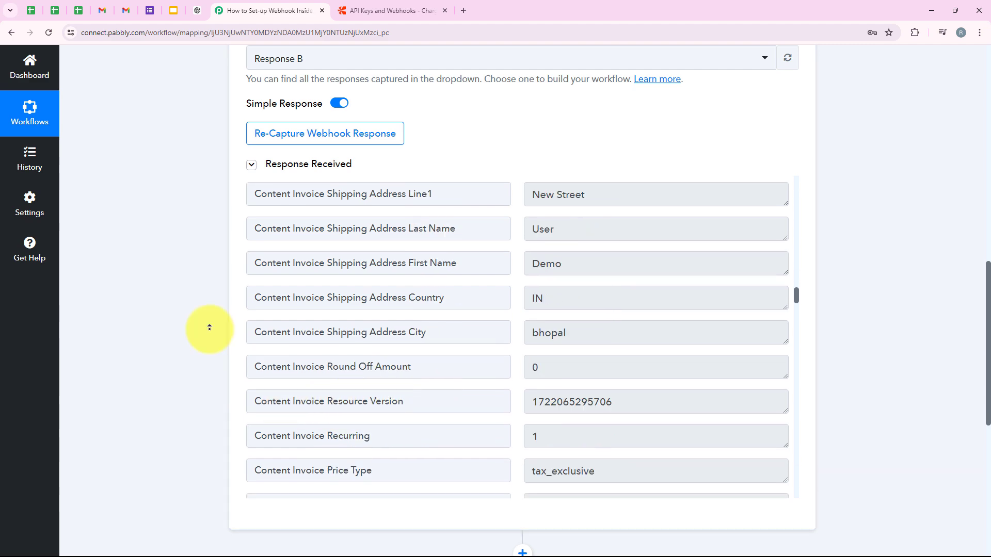
scroll(208, 327, "up", 15)
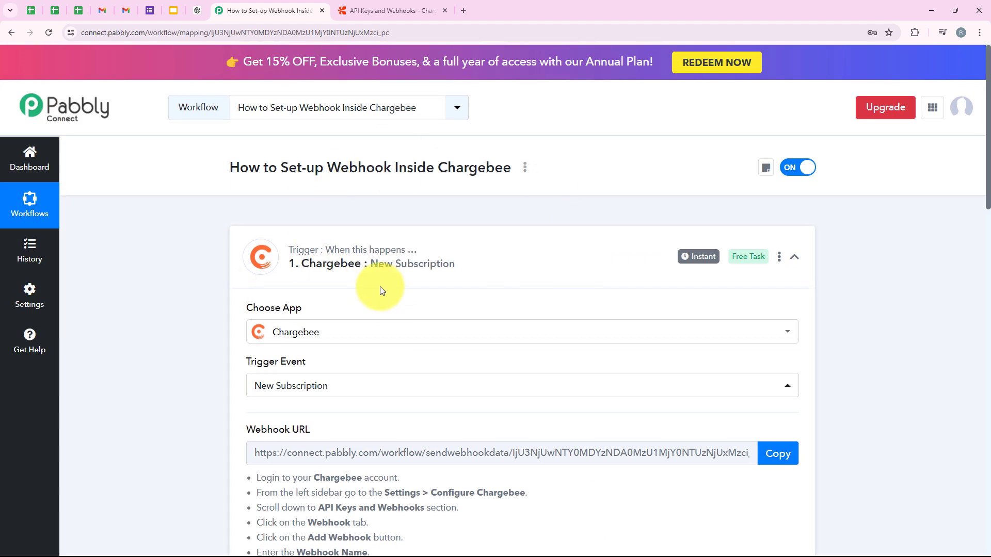
scroll(509, 260, "down", 7)
scroll(508, 268, "down", 6)
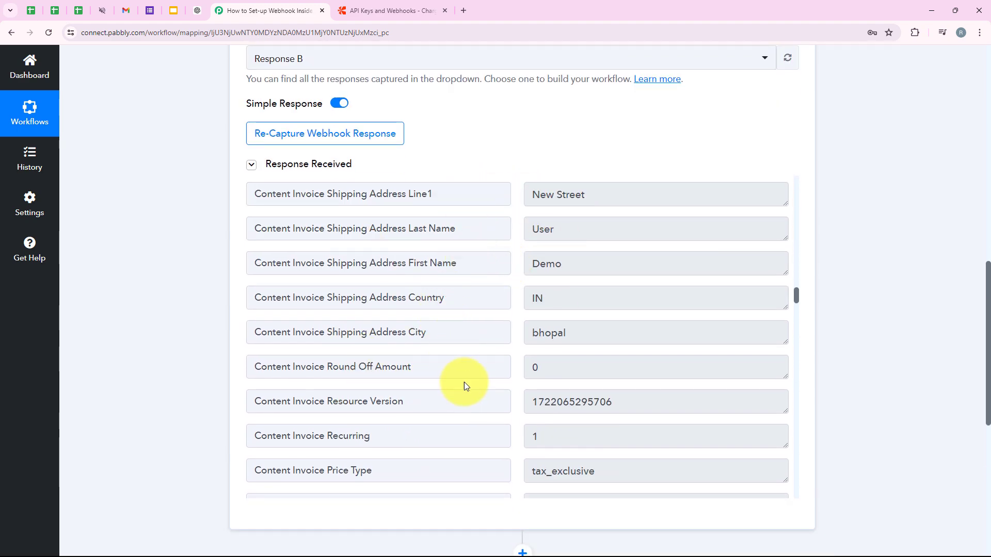
scroll(460, 369, "down", 9)
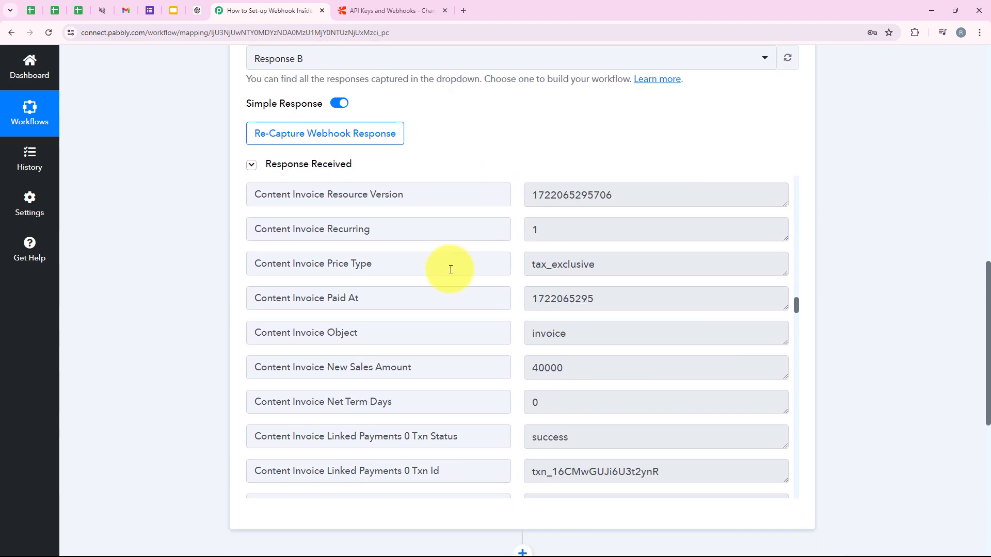
scroll(186, 317, "down", 7)
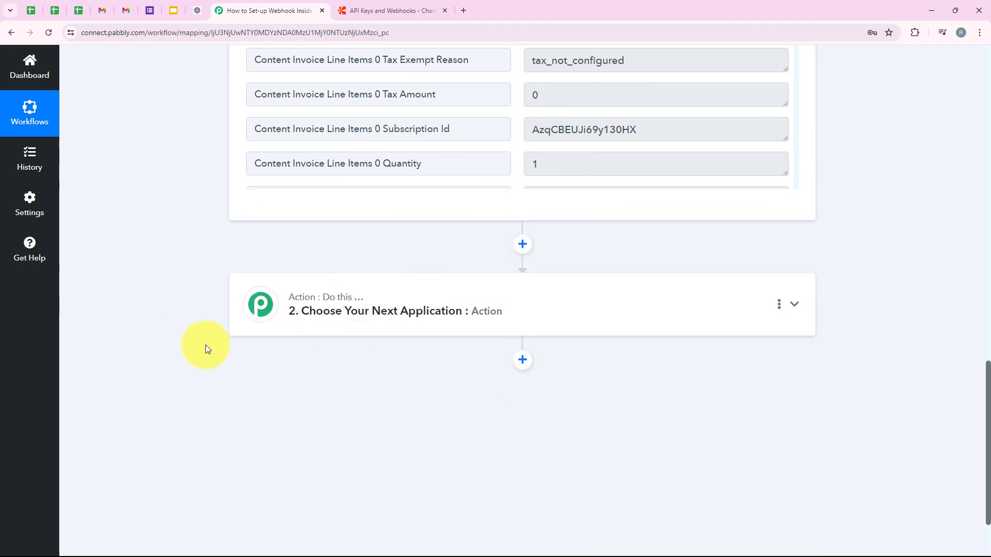
- Collapse the Chargebee New Subscription trigger so that the workflow shows only its step headings
scroll(205, 350, "up", 2)
scroll(289, 347, "down", 2)
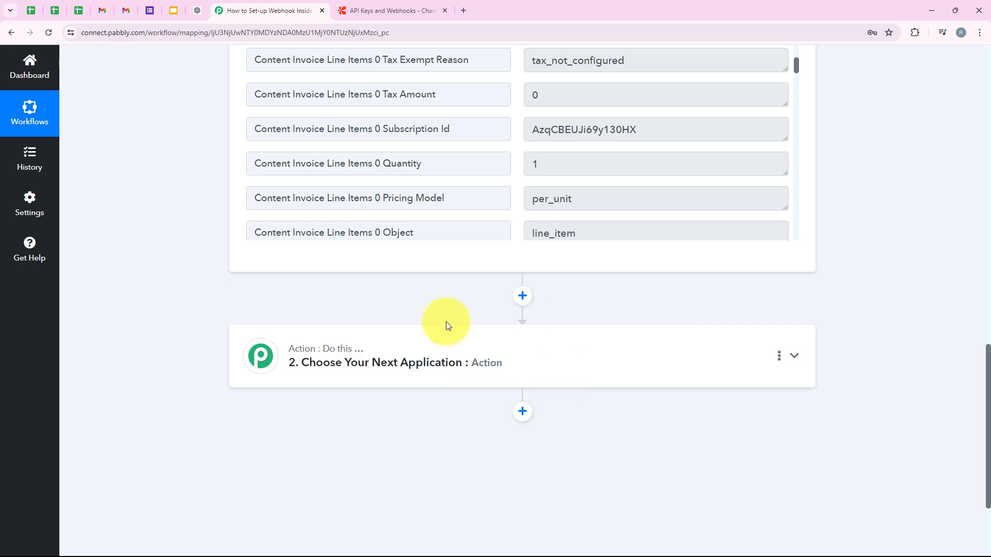
scroll(206, 369, "up", 5)
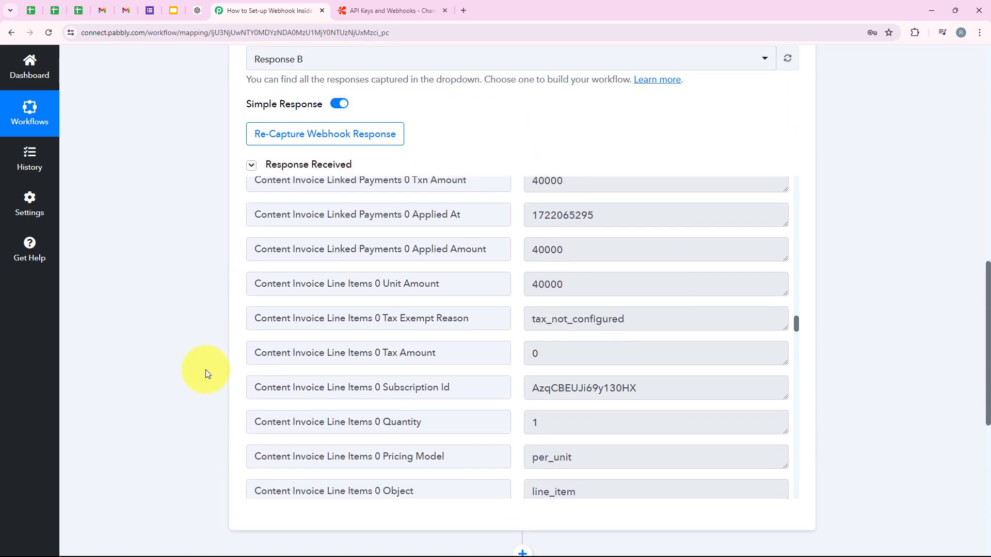
scroll(206, 370, "up", 13)
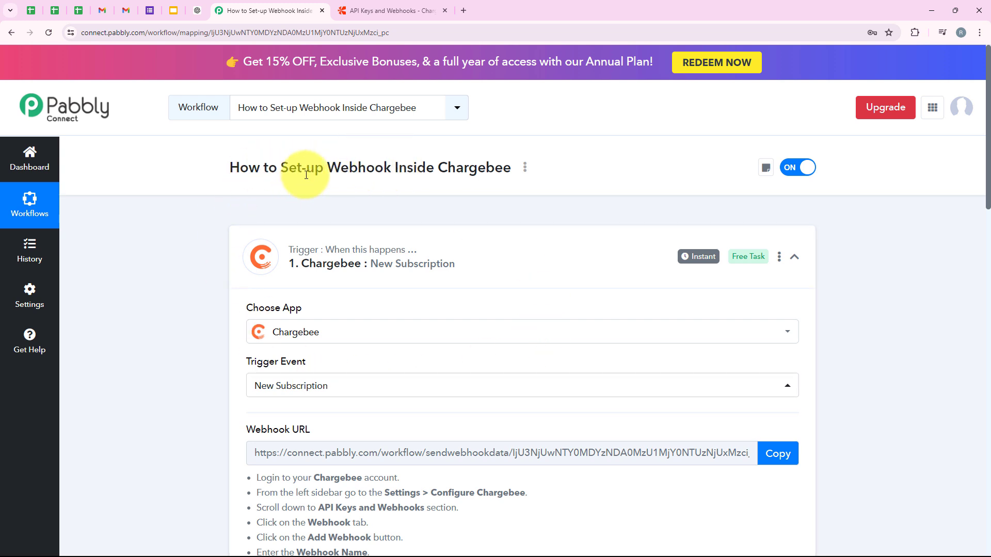
left_click(176, 287)
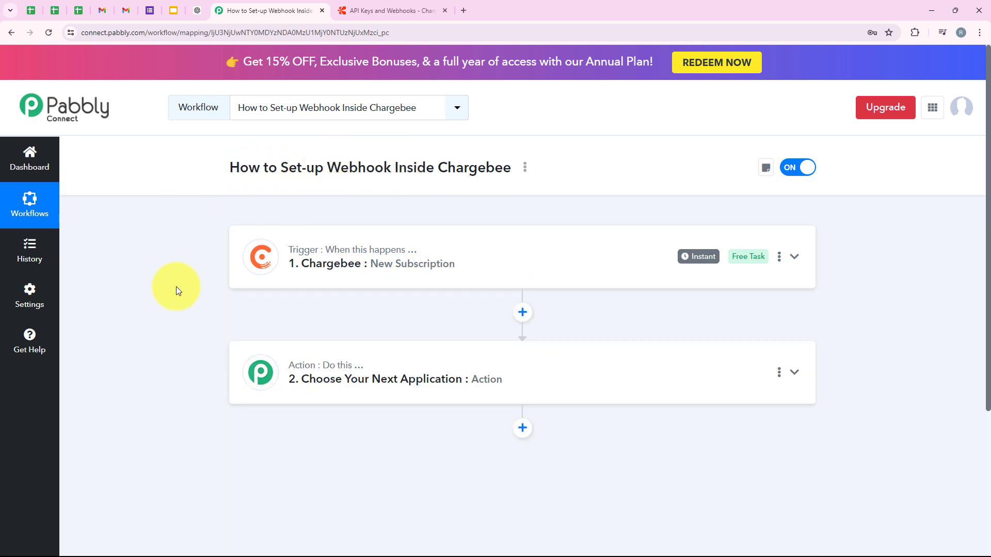